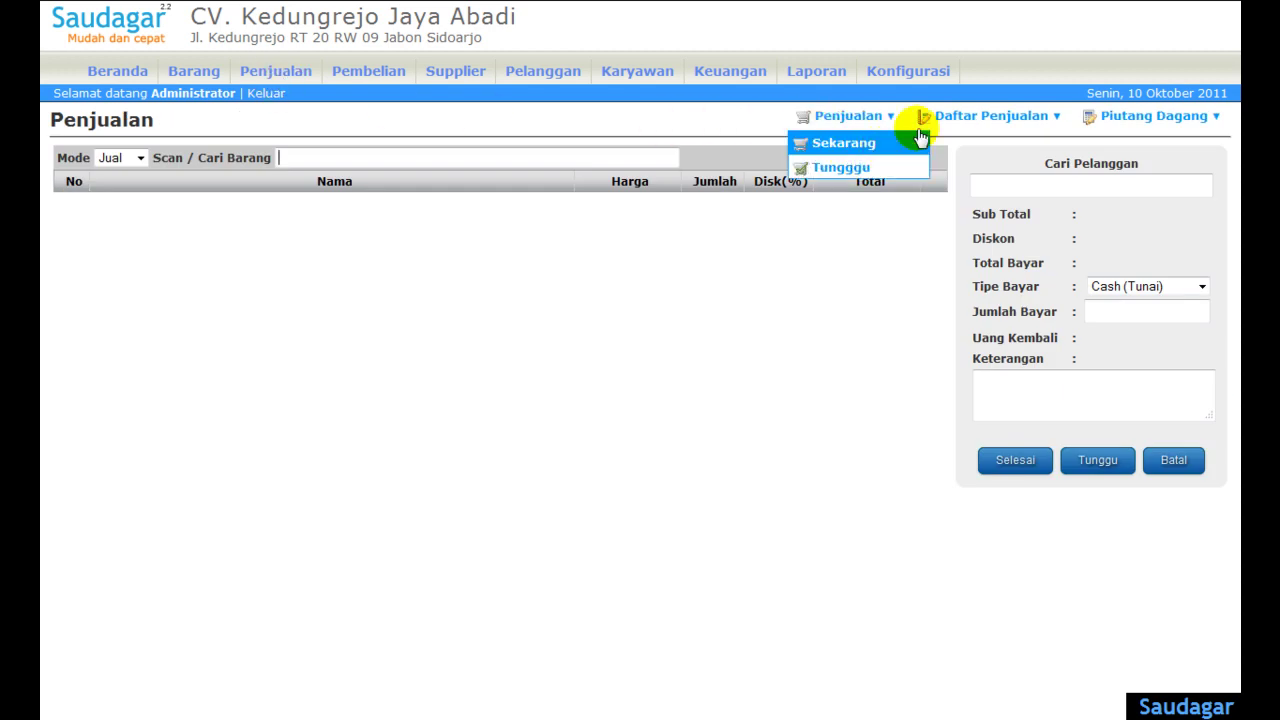
# - Look through the sales list, the receivables options, and the purchase order, supplier and customer lists
pyautogui.click(970, 145)
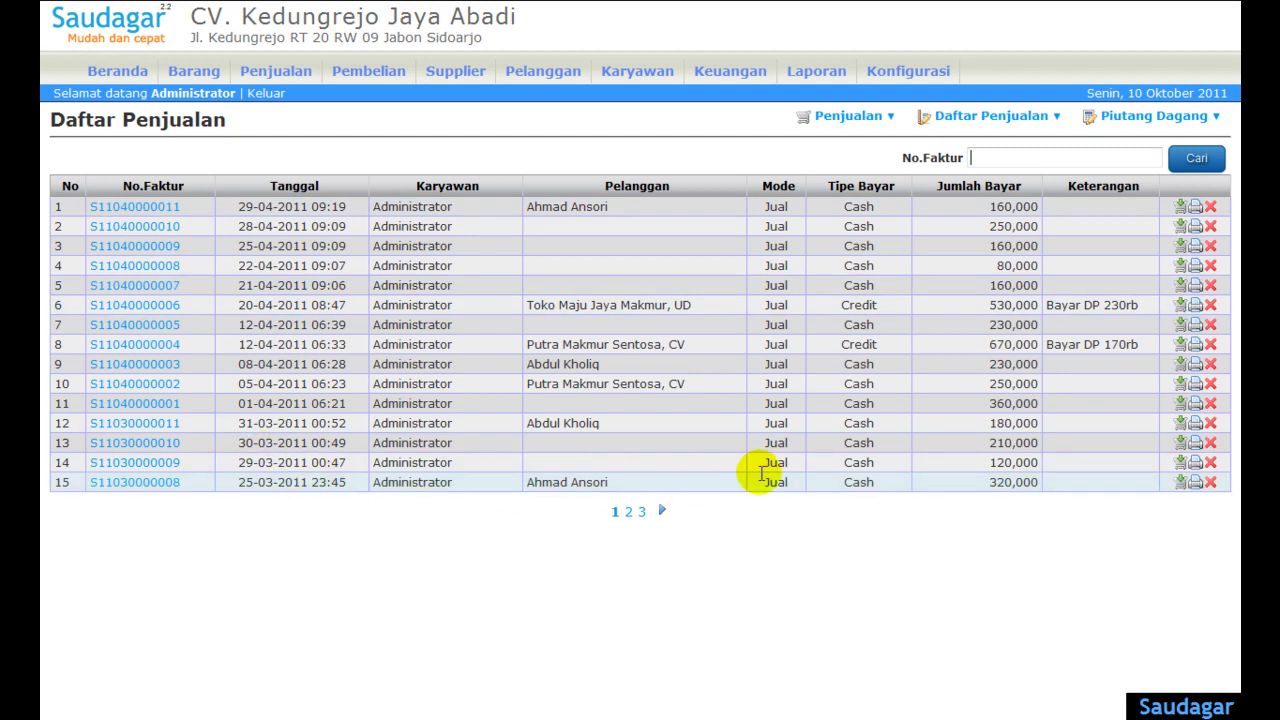
pyautogui.moveTo(1108, 118)
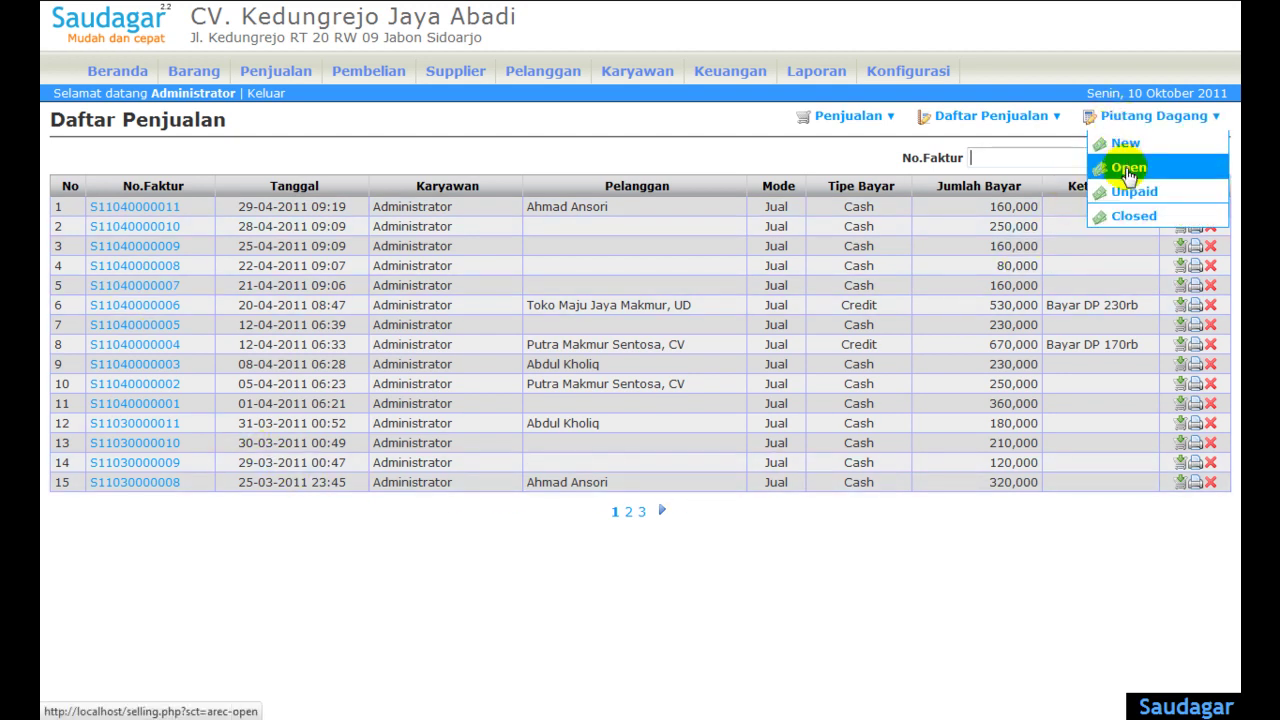
pyautogui.click(386, 77)
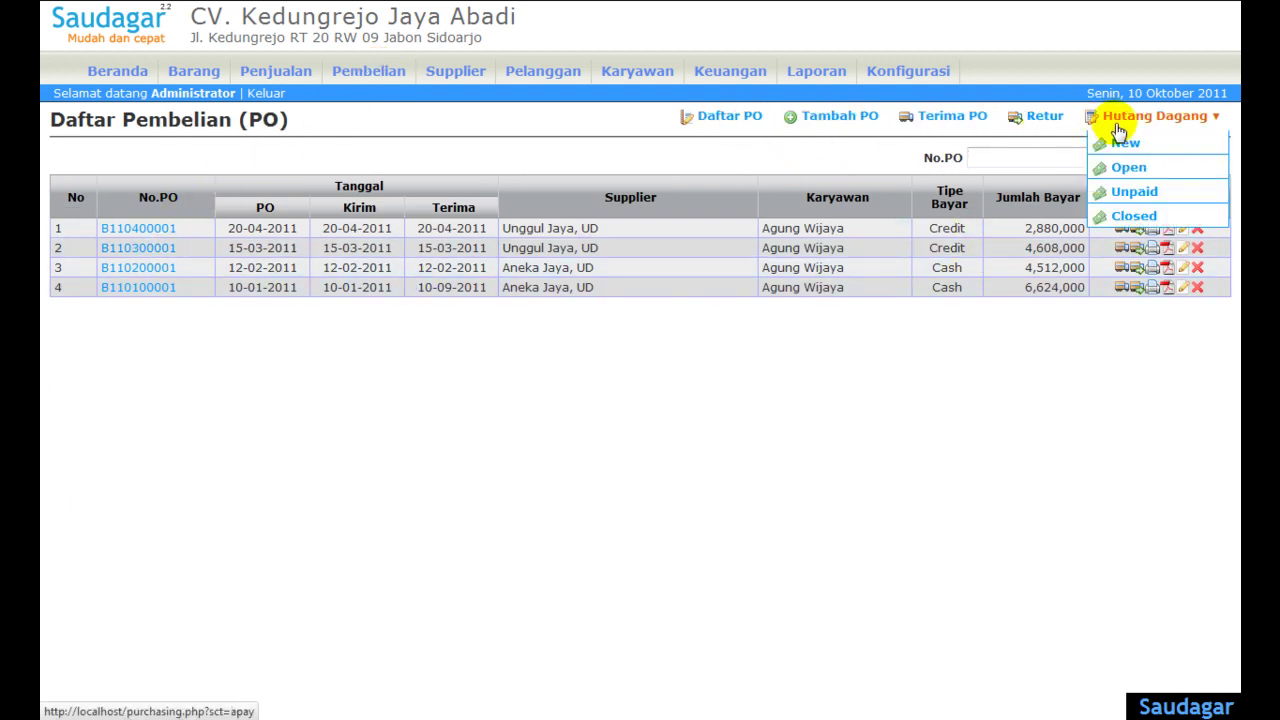
pyautogui.click(445, 78)
pyautogui.click(994, 143)
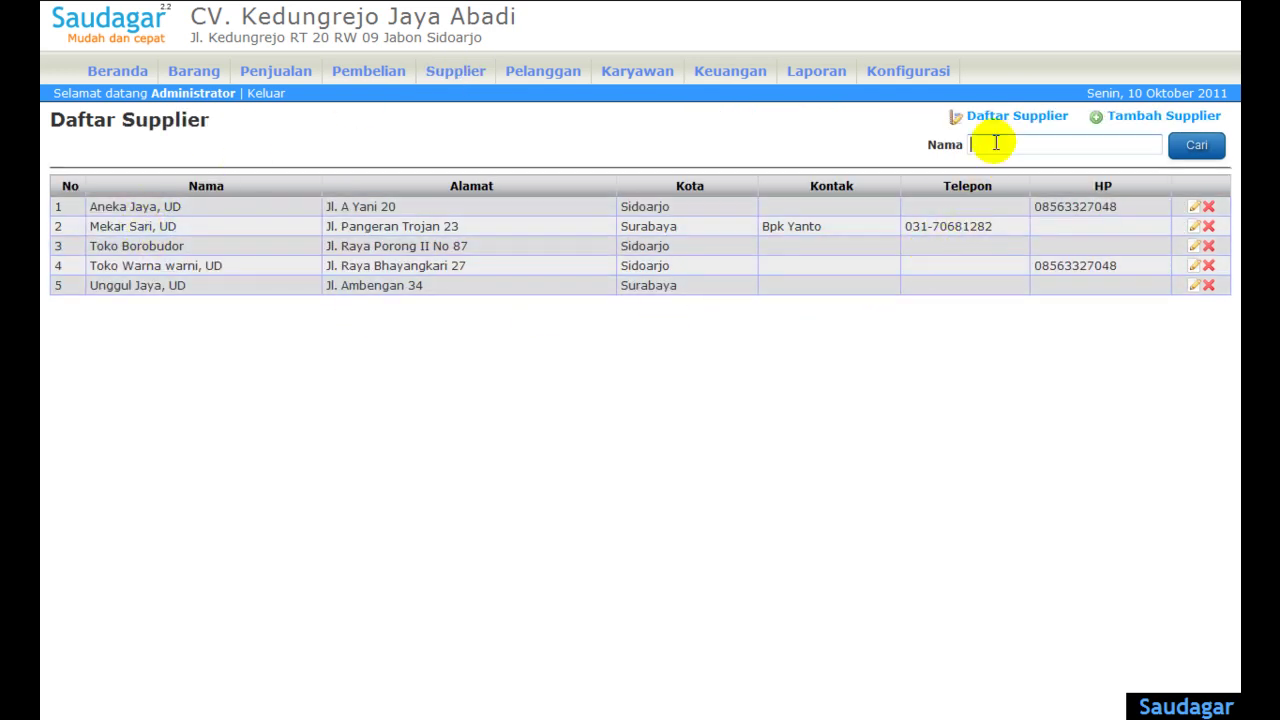
pyautogui.click(555, 78)
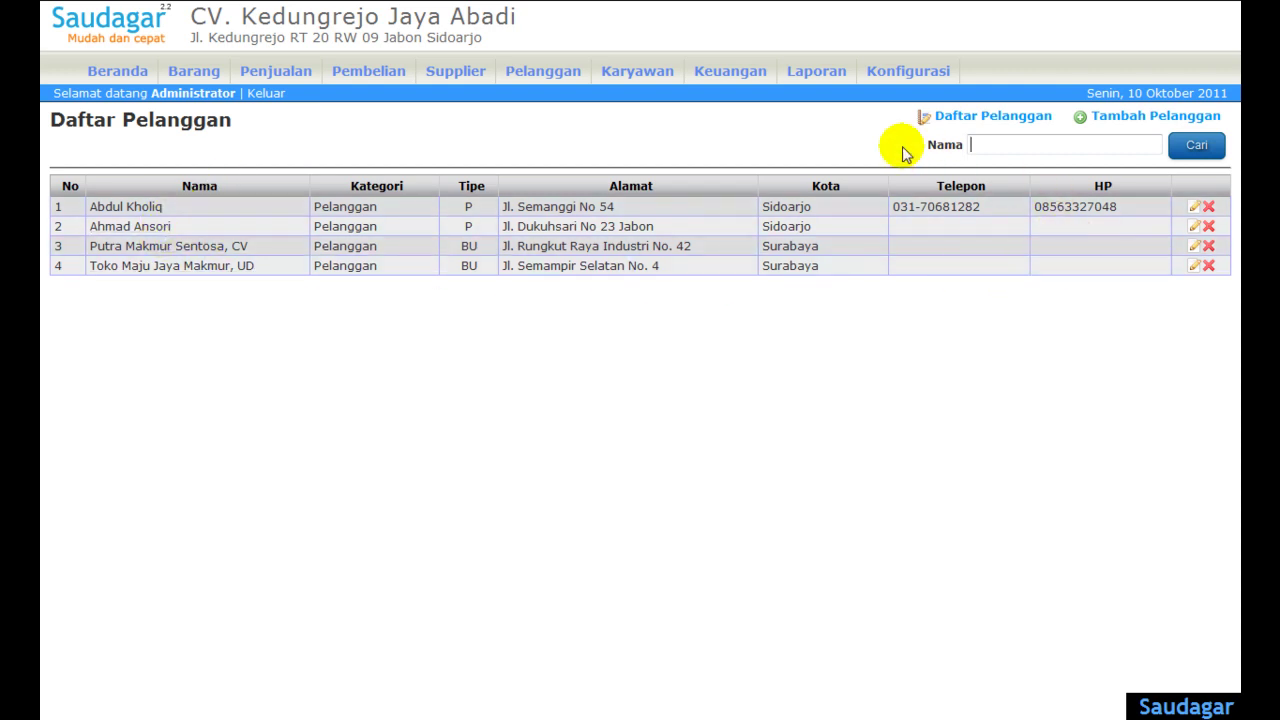
# - Review the employee list and the Group Menu access rights, viewing the rights tree both in full and in brief
pyautogui.click(650, 78)
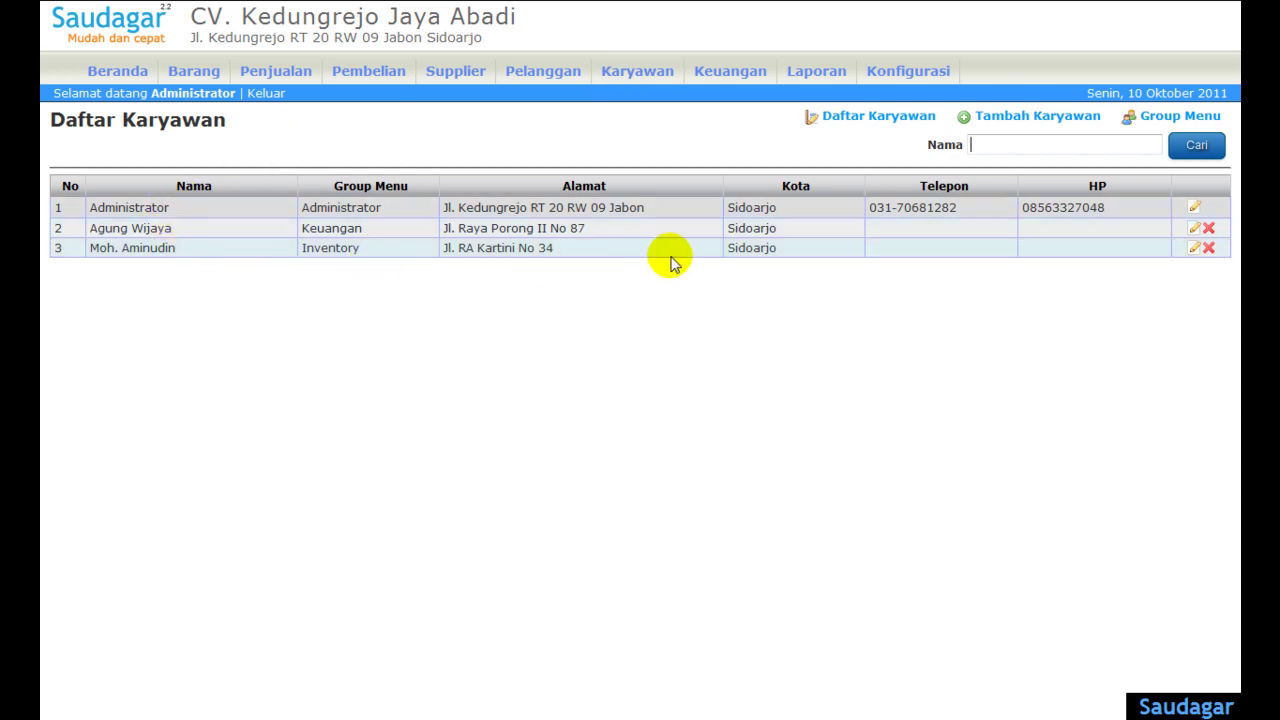
pyautogui.click(1189, 120)
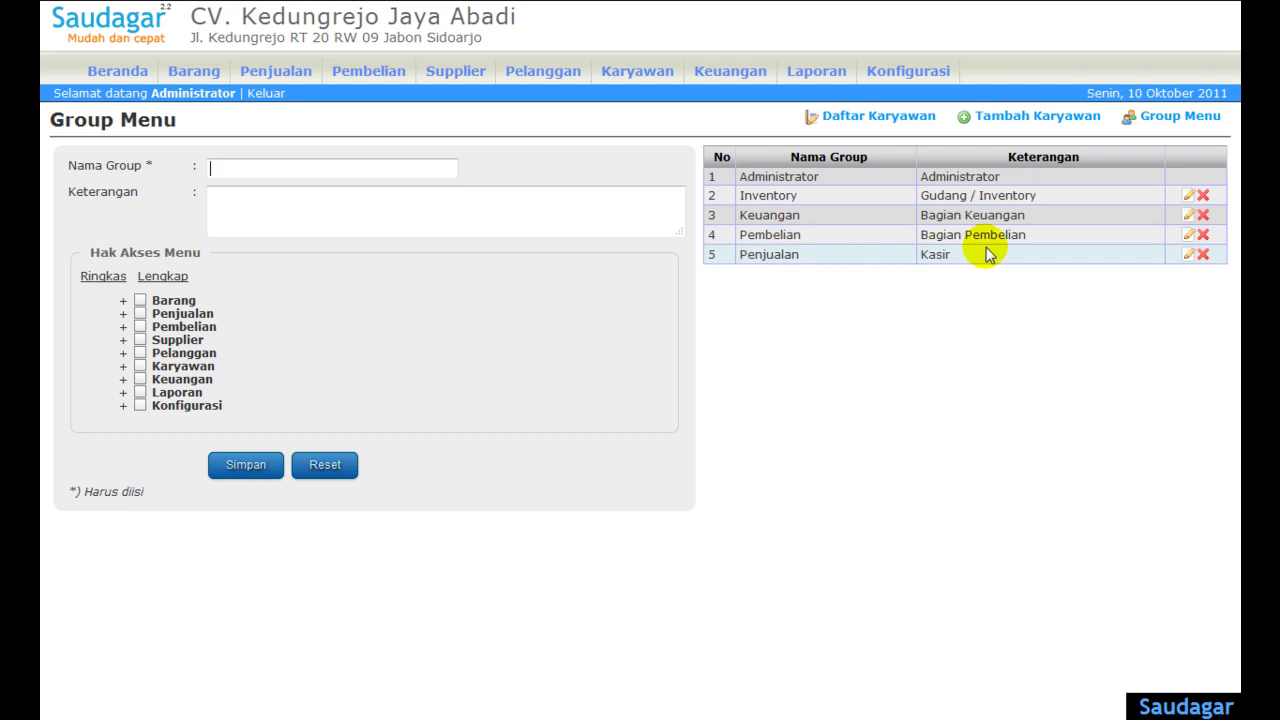
pyautogui.click(152, 280)
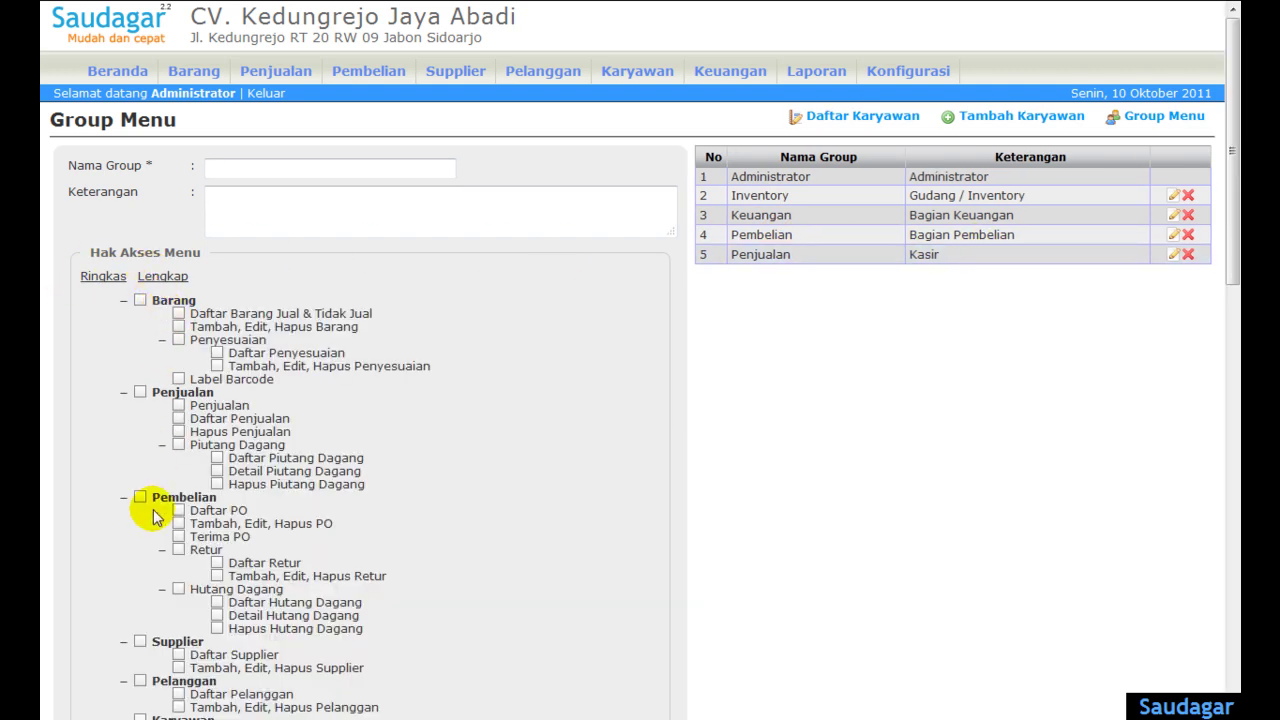
pyautogui.click(95, 280)
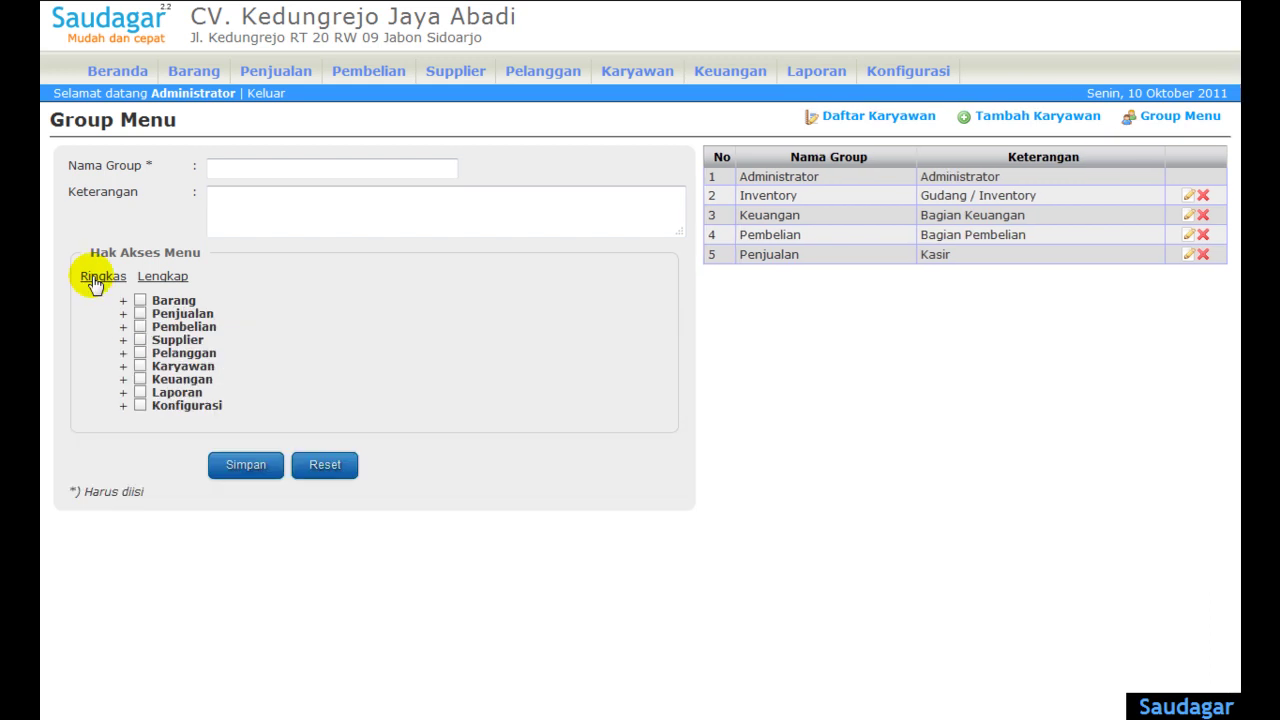
# - Review the finance section's expense list, income options and Data Perkiraan account classifications
pyautogui.click(810, 122)
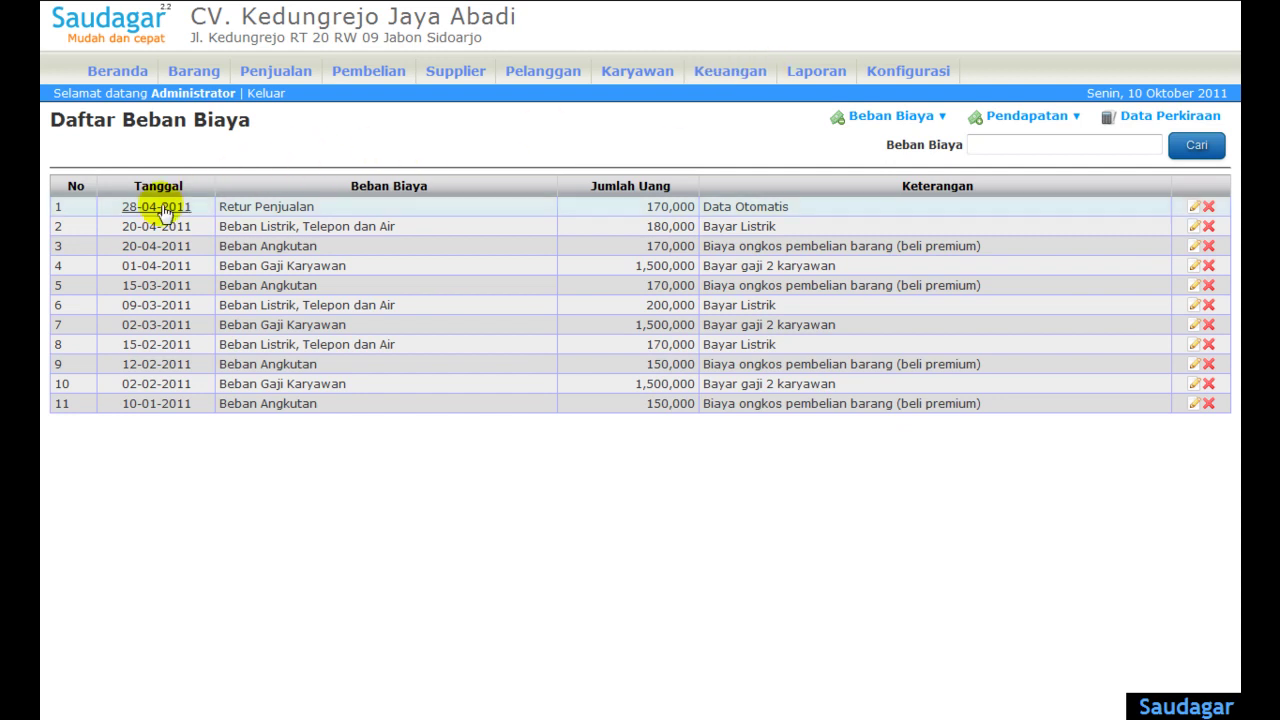
pyautogui.click(900, 117)
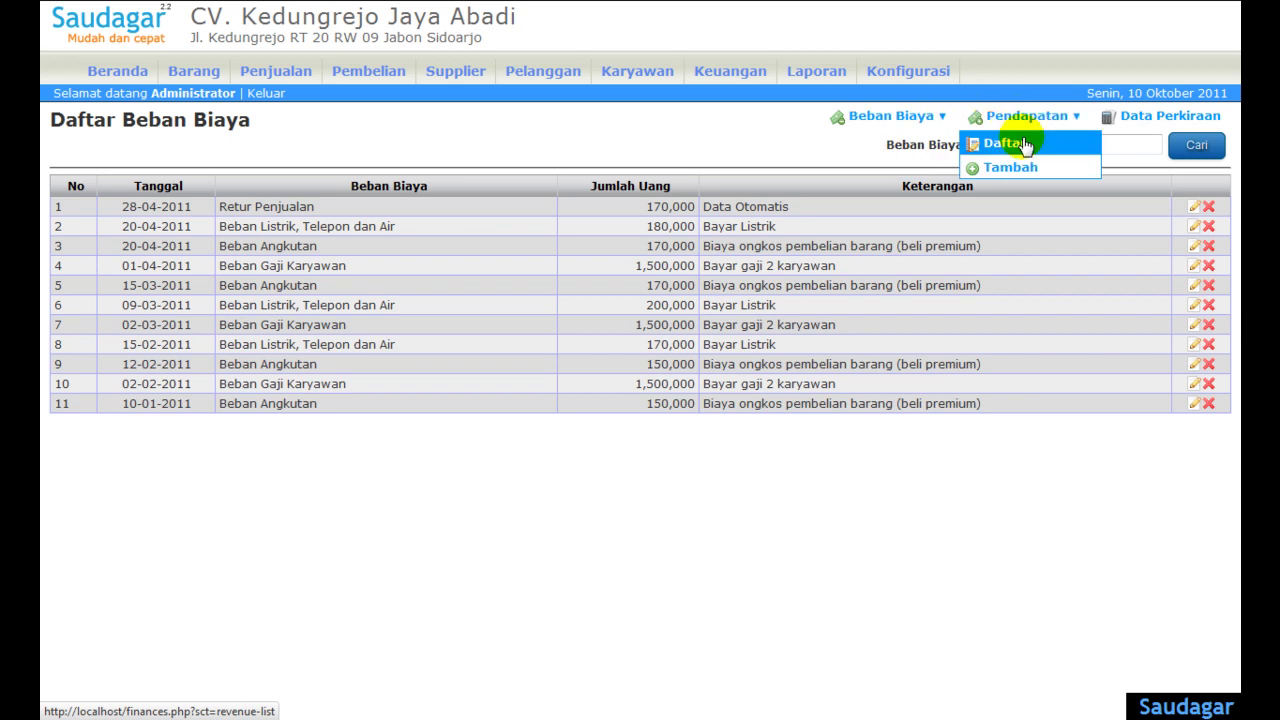
pyautogui.click(1138, 122)
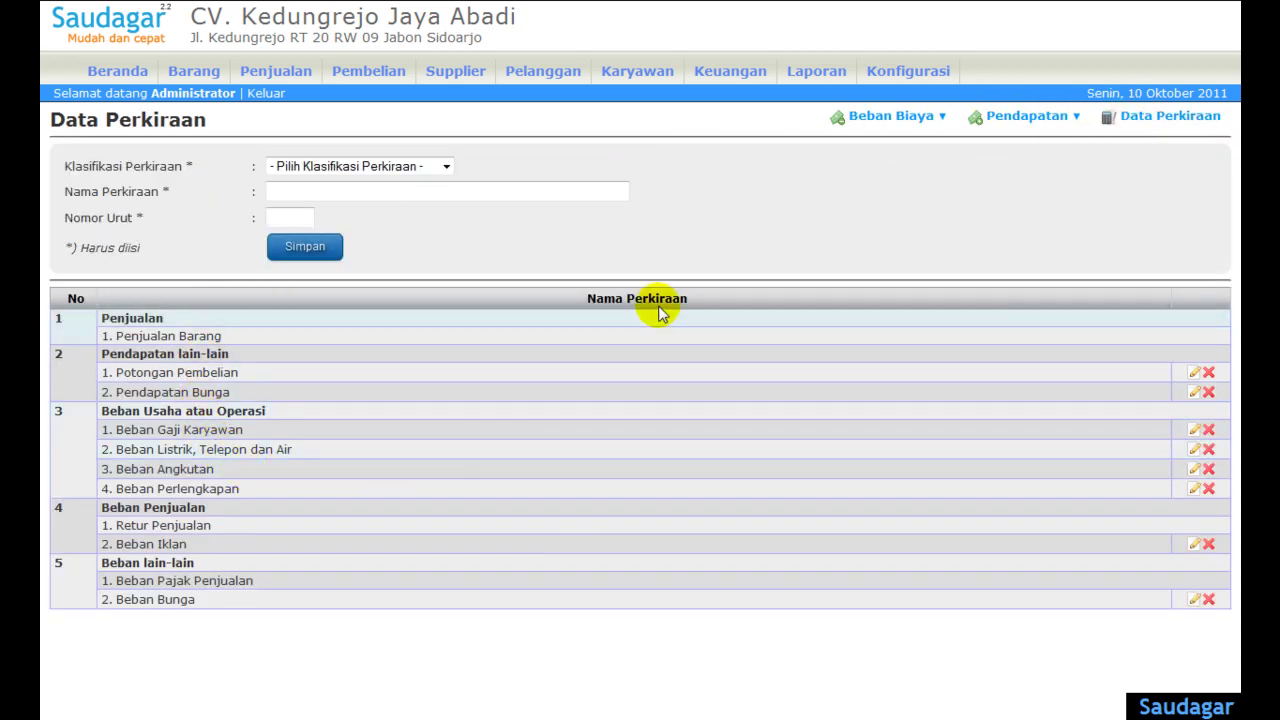
# - Examine the reports available on the Laporan page, including the sales, purchasing, finance and supporting data categories
pyautogui.click(800, 74)
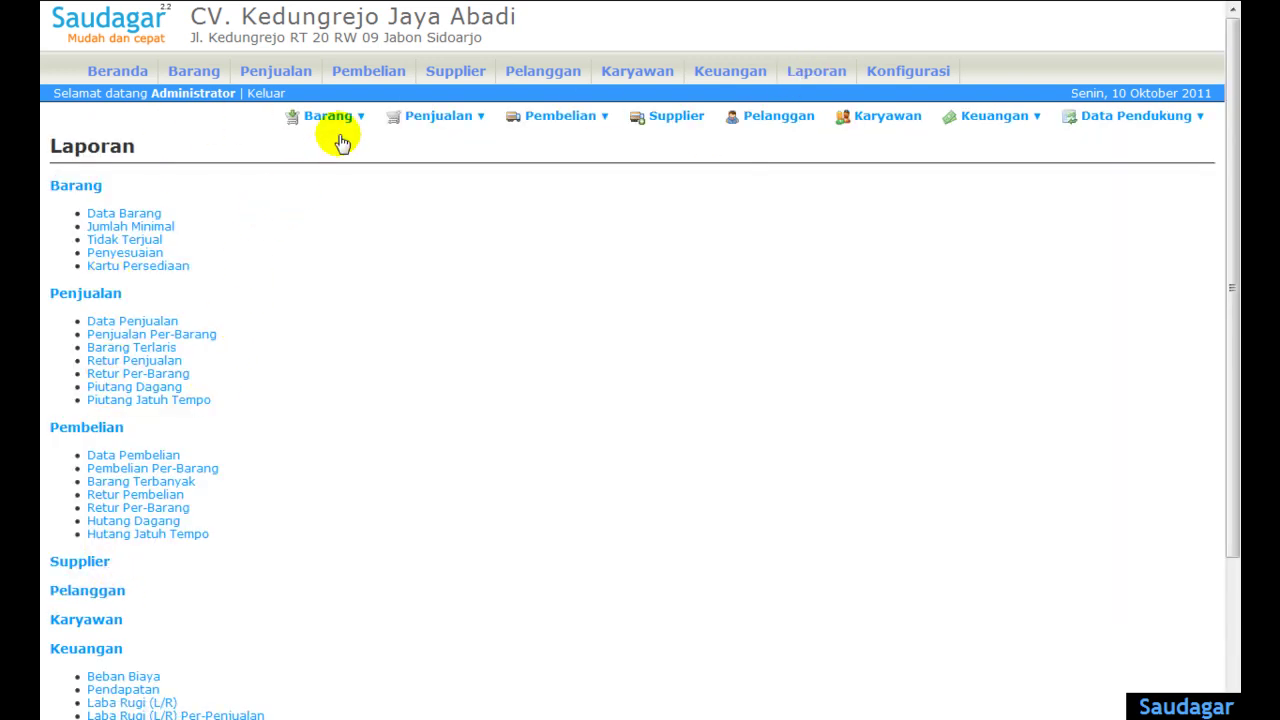
pyautogui.moveTo(432, 124)
pyautogui.moveTo(524, 123)
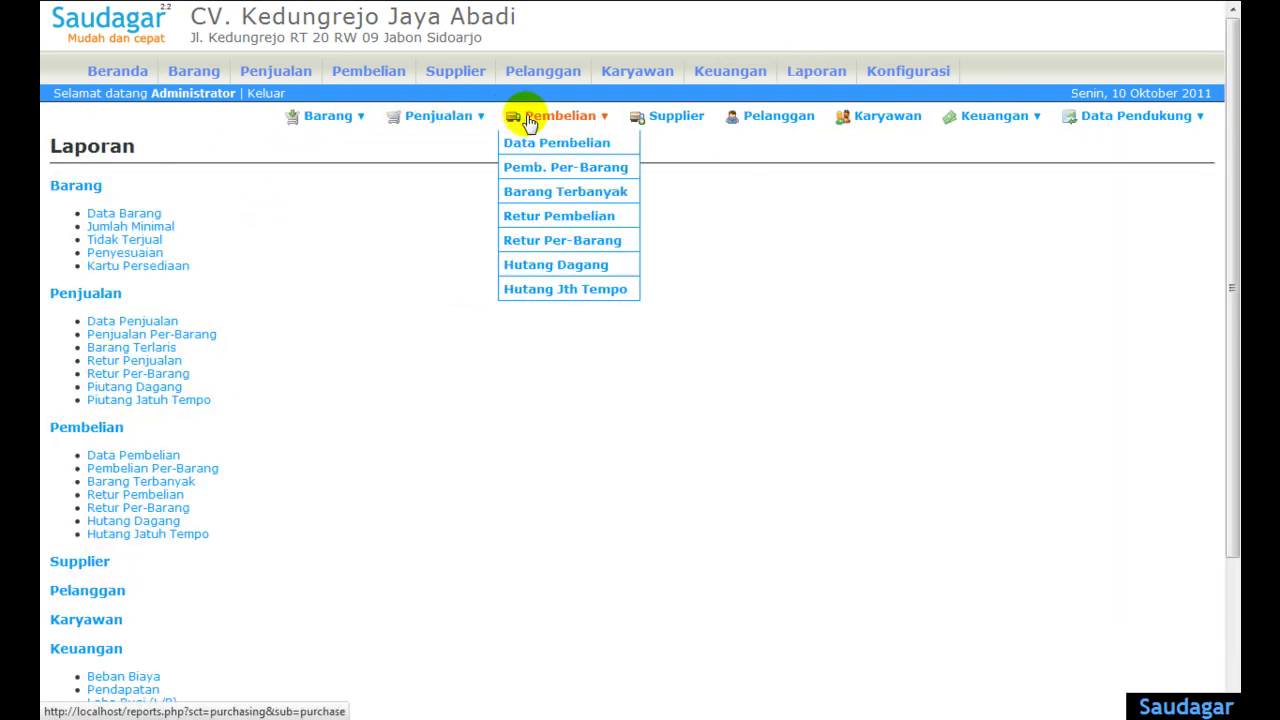
pyautogui.moveTo(1000, 122)
pyautogui.moveTo(1134, 126)
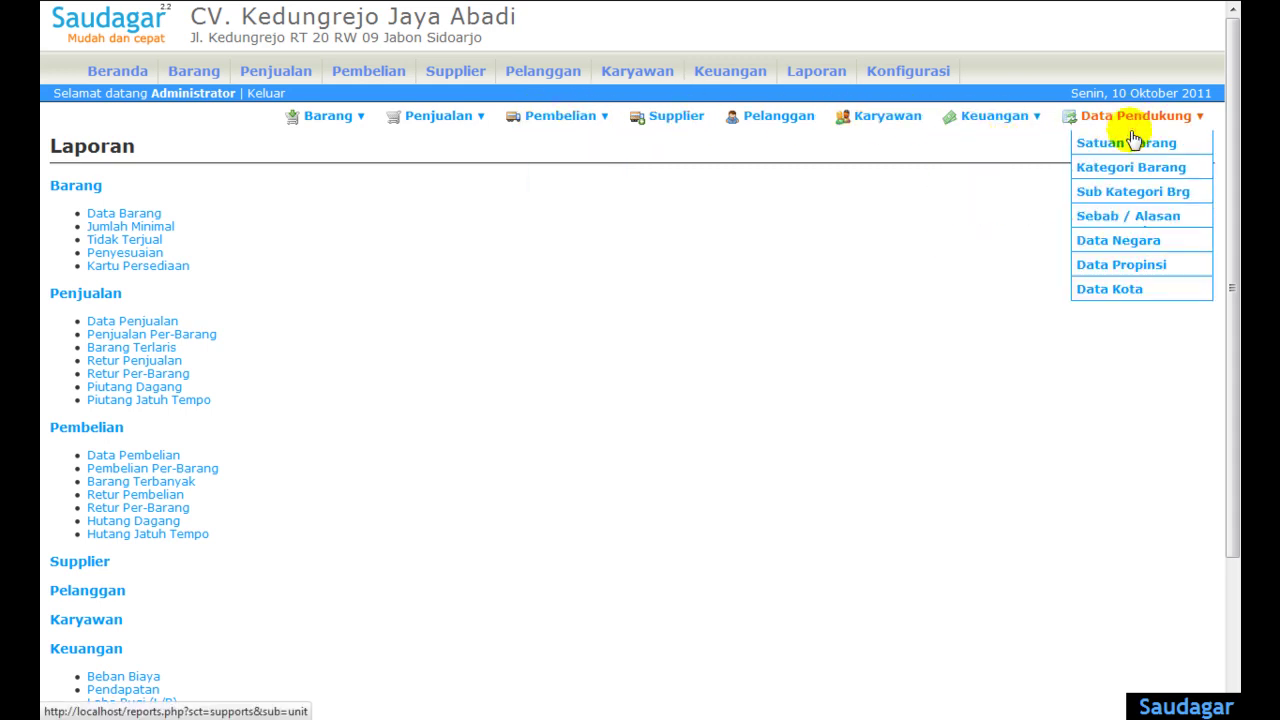
# - Review the company configuration page and check the application's licence registration
pyautogui.click(922, 72)
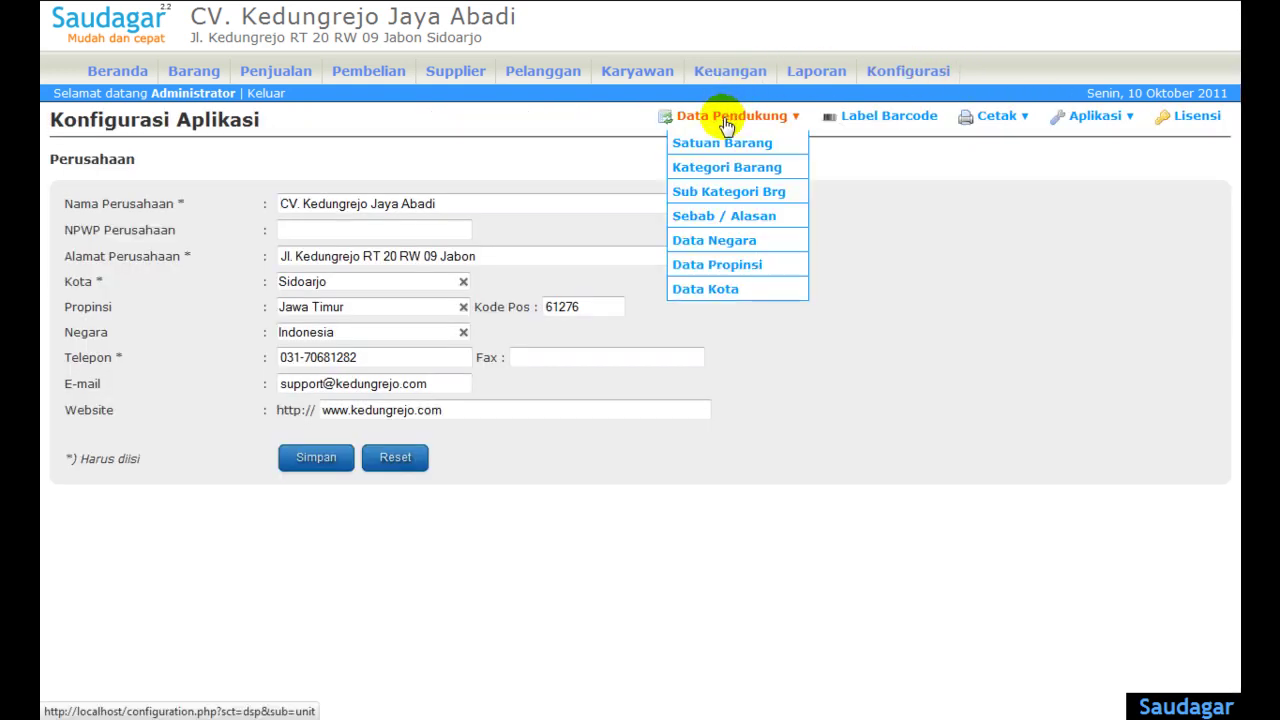
pyautogui.moveTo(1086, 118)
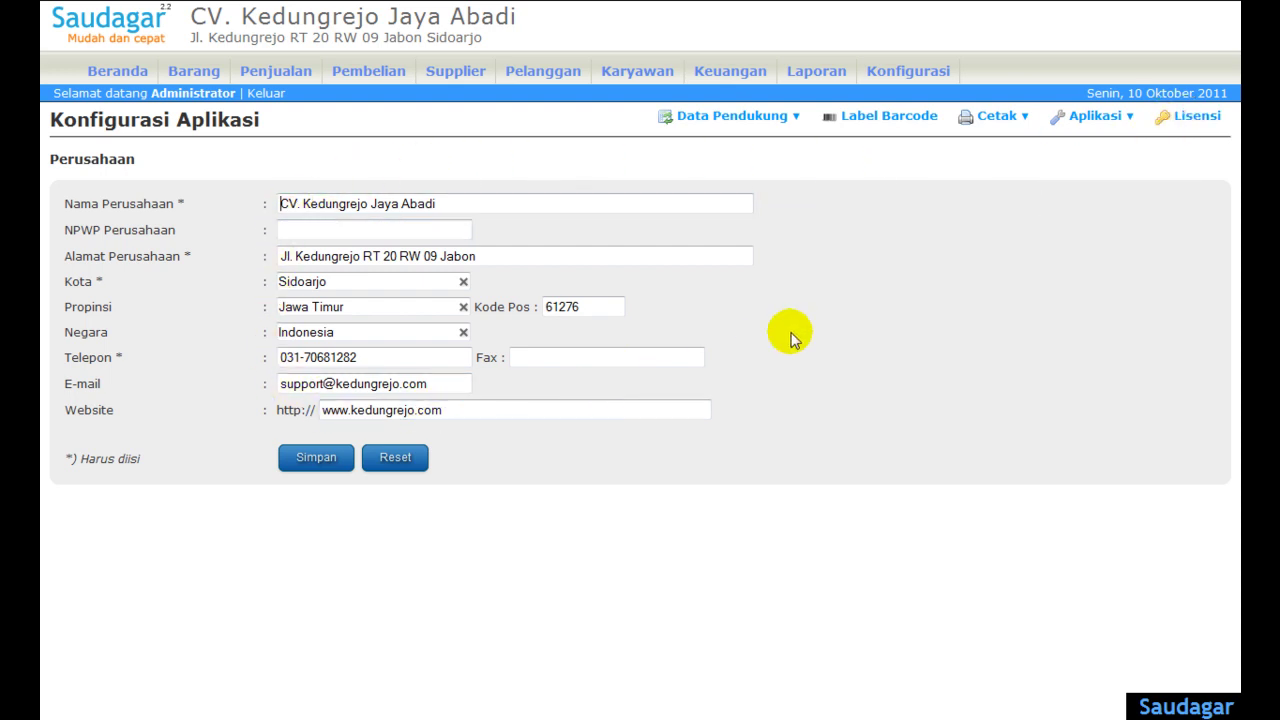
pyautogui.click(1197, 126)
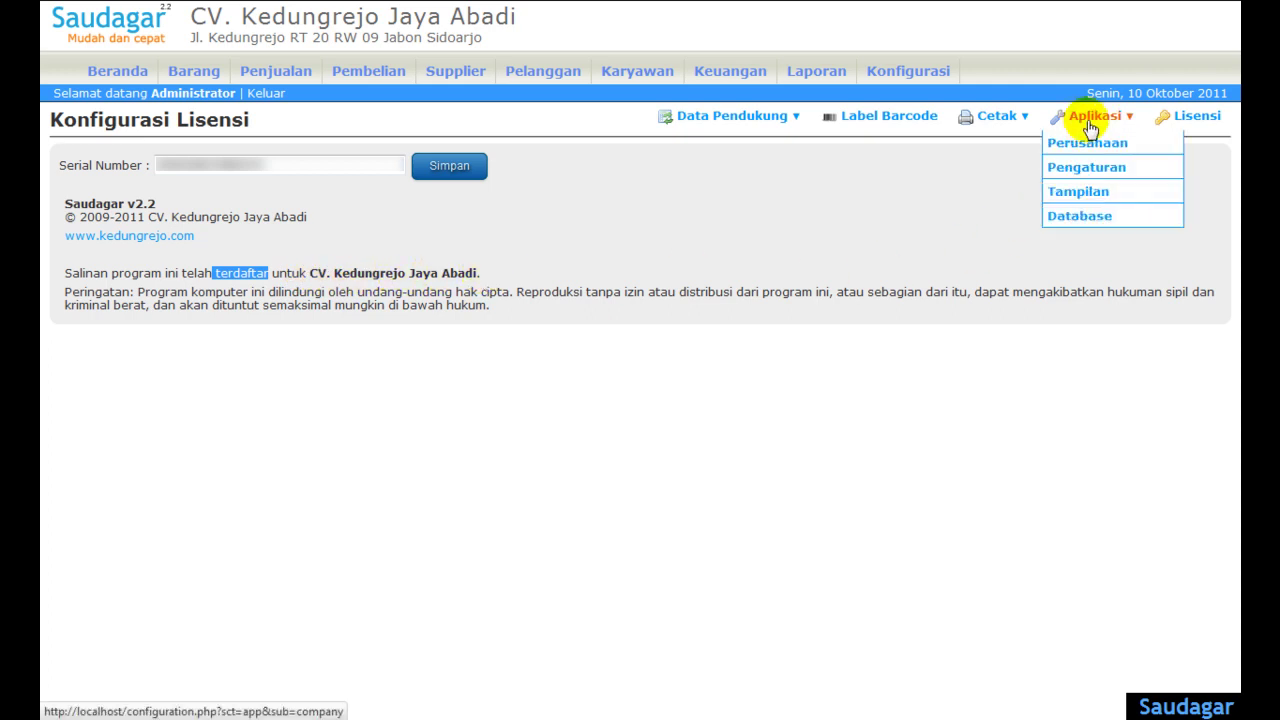
# - Create a new database backup in the application configuration and save the new backup's SQL file to the computer
pyautogui.click(1092, 218)
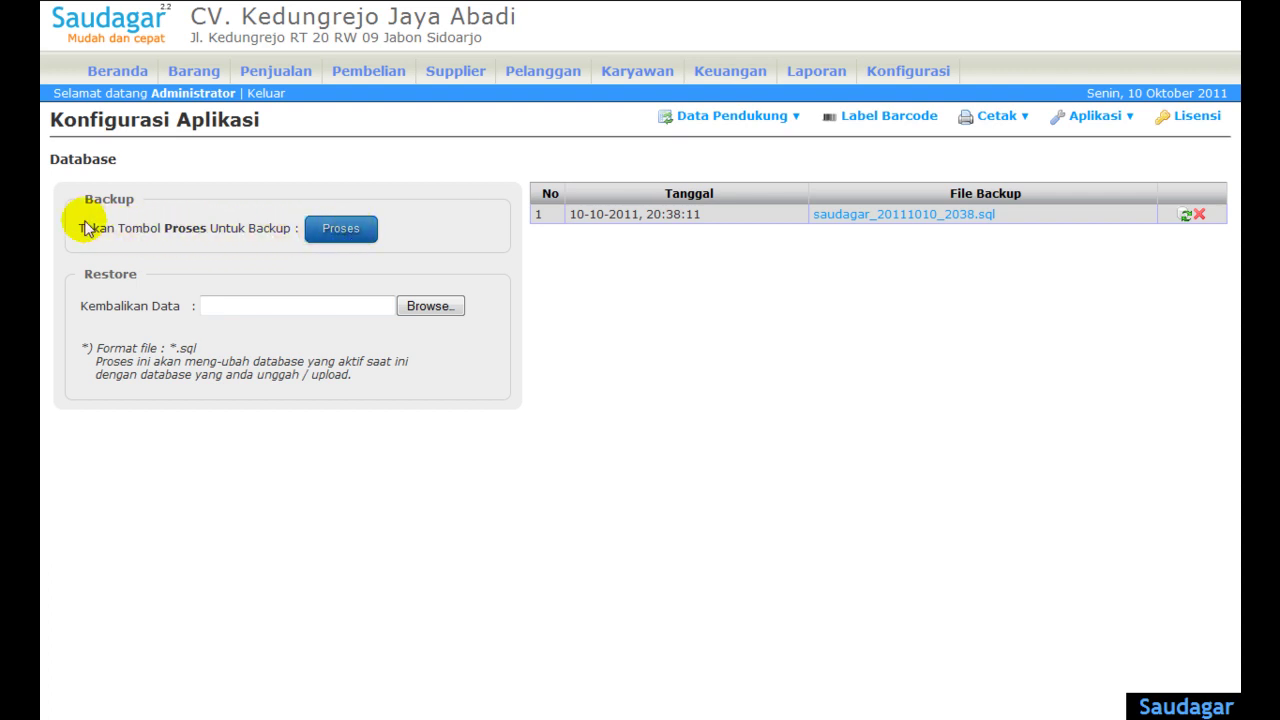
pyautogui.click(341, 232)
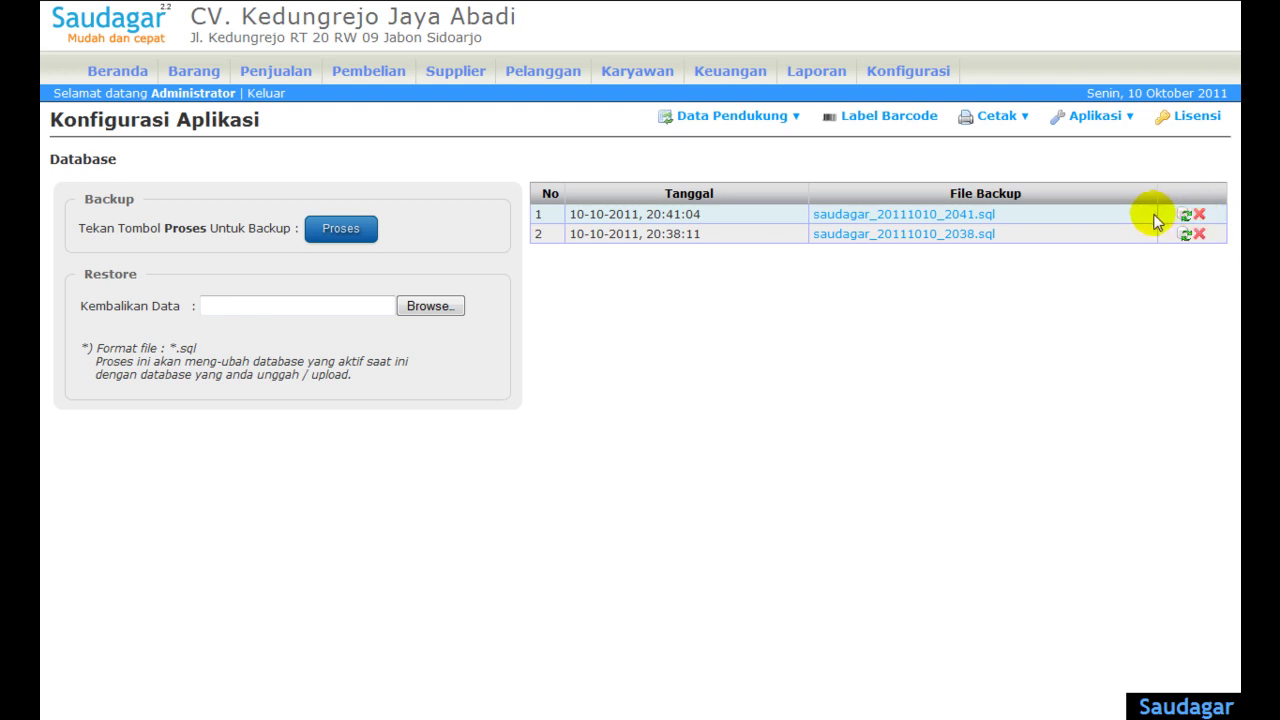
pyautogui.click(911, 221)
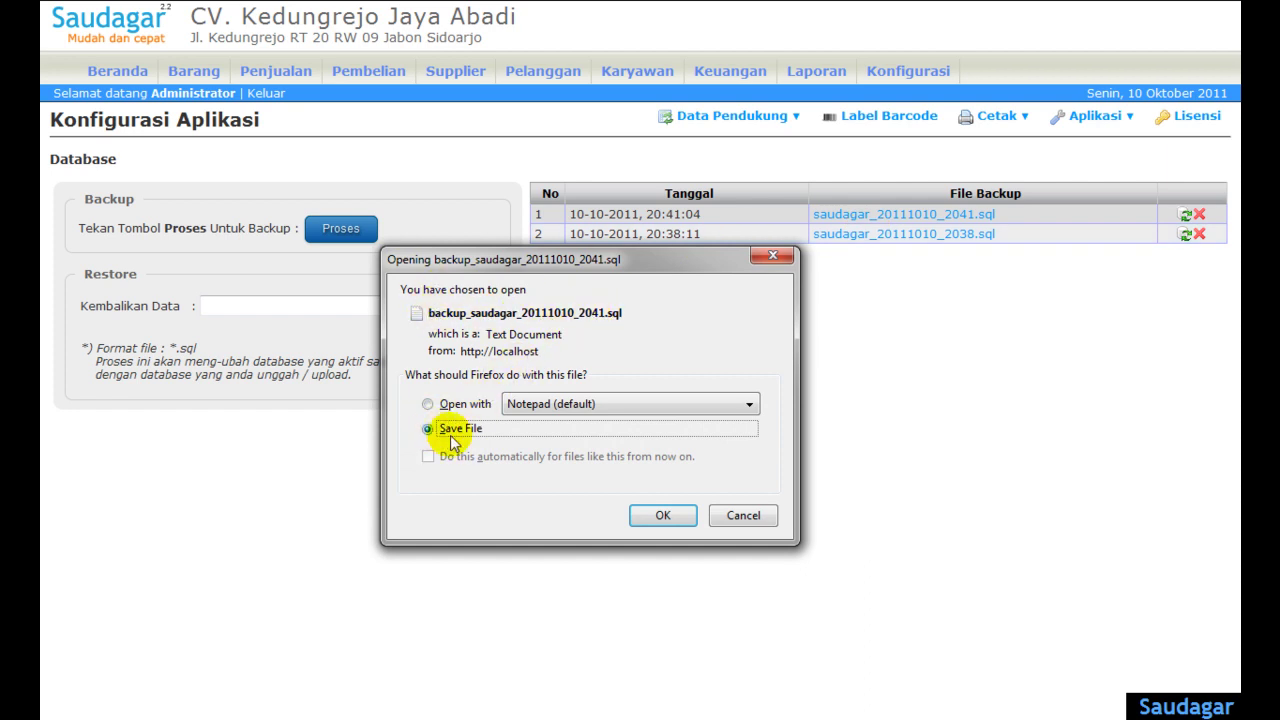
pyautogui.click(655, 515)
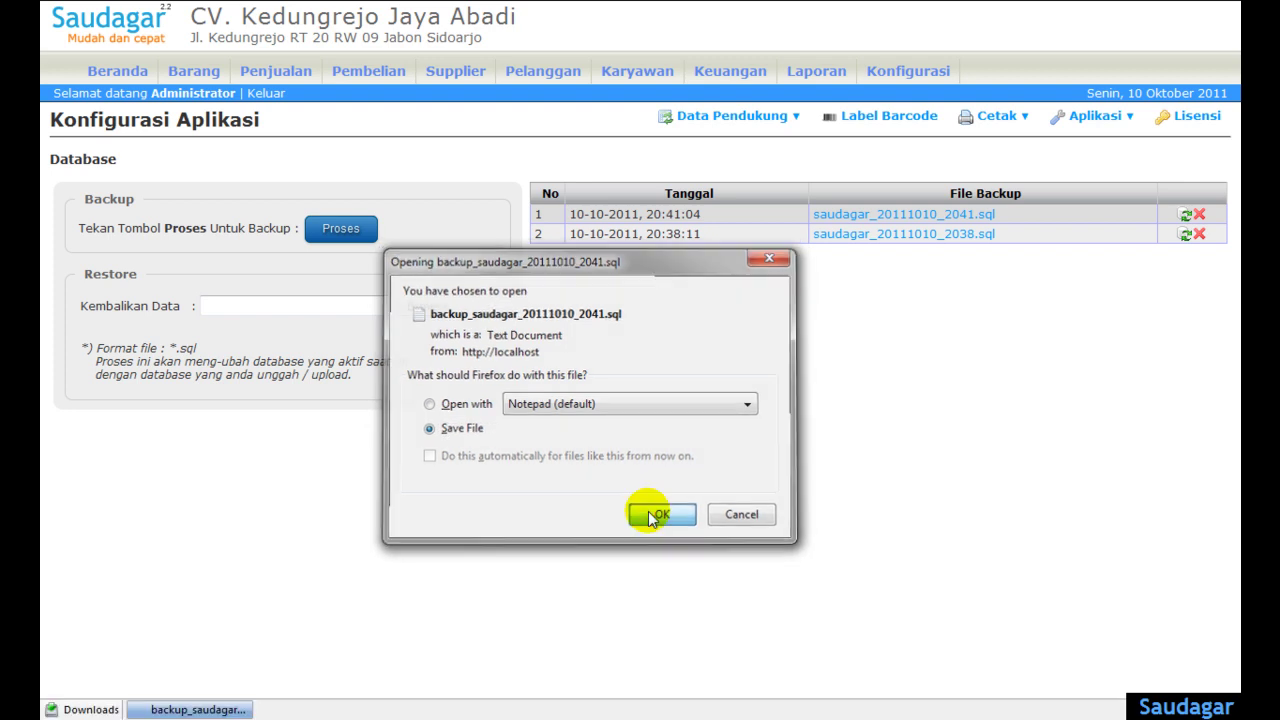
# - Rename the downloaded backup file as Database Saudagar.sql in its containing folder and close the folder
pyautogui.rightClick(210, 707)
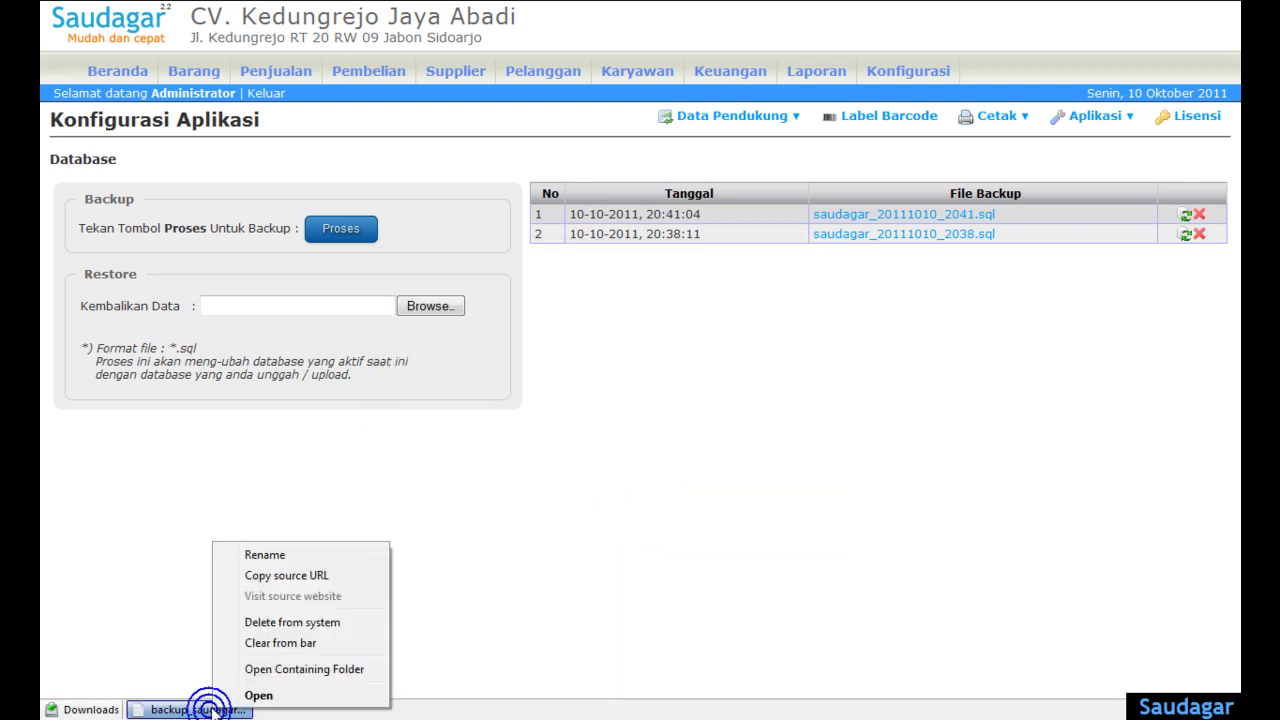
pyautogui.click(287, 676)
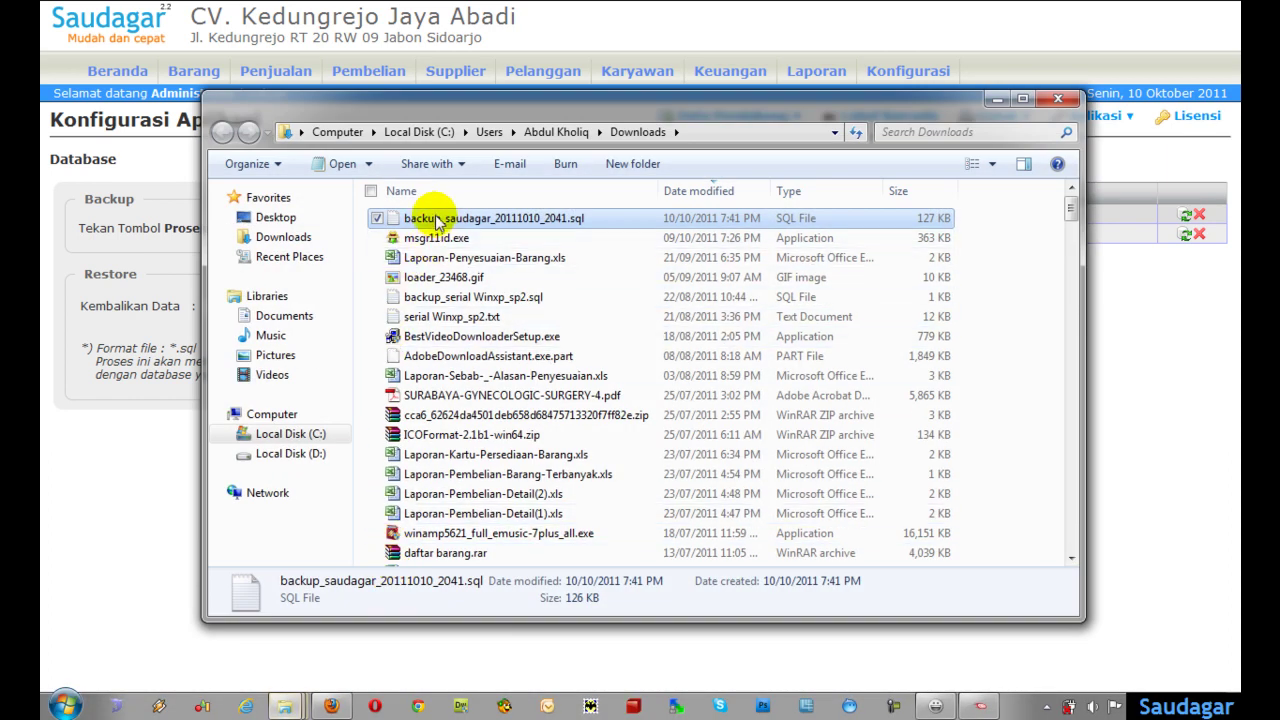
pyautogui.rightClick(437, 220)
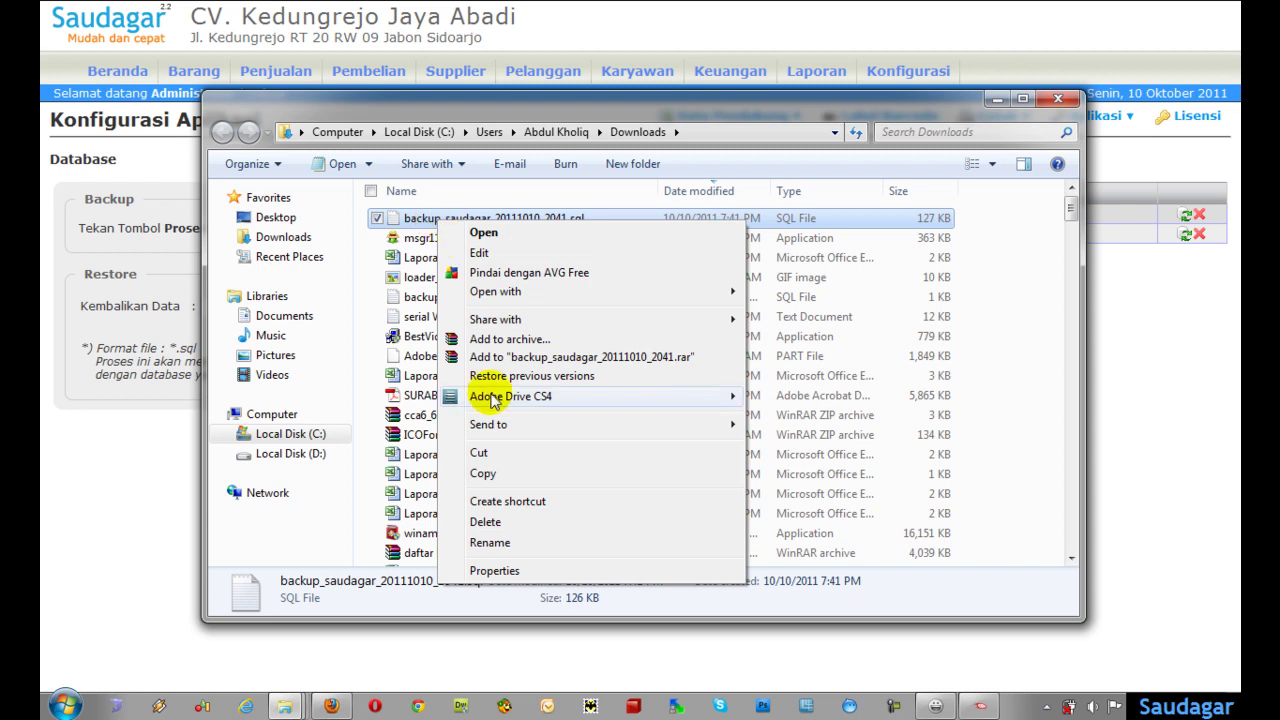
pyautogui.click(490, 543)
pyautogui.write('D')
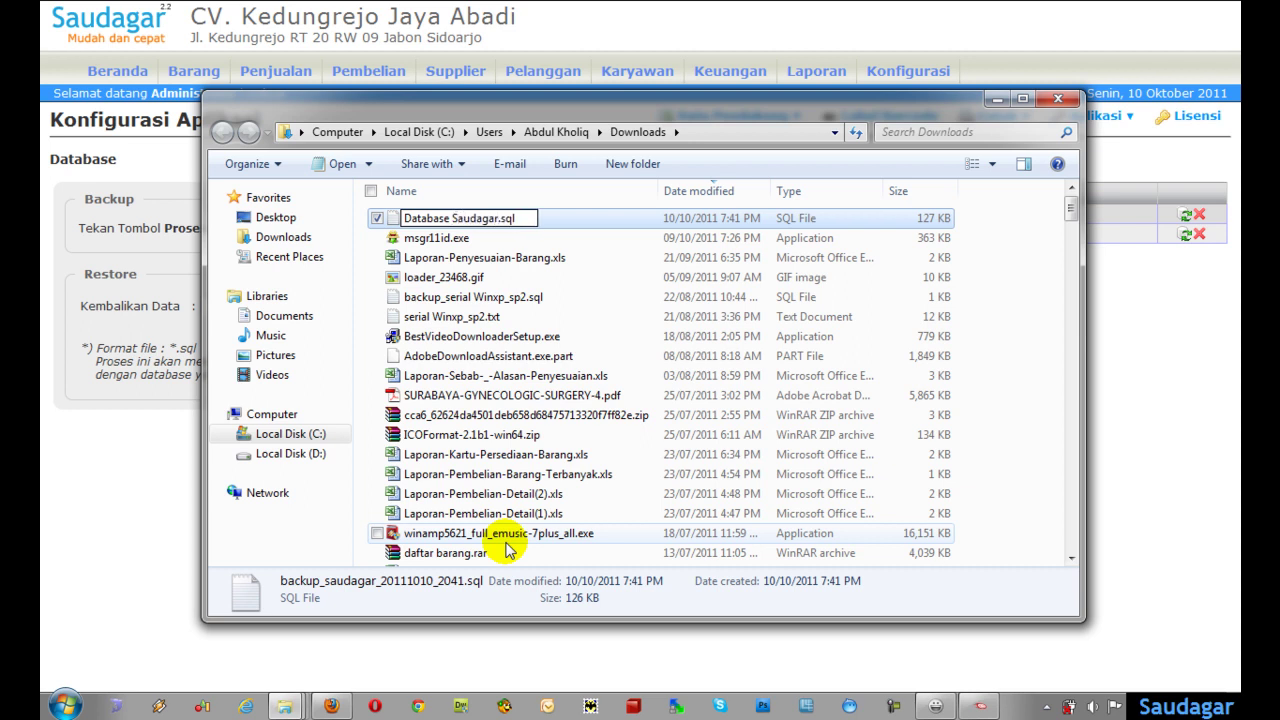
pyautogui.write('atabase Saudagar')
pyautogui.click(562, 218)
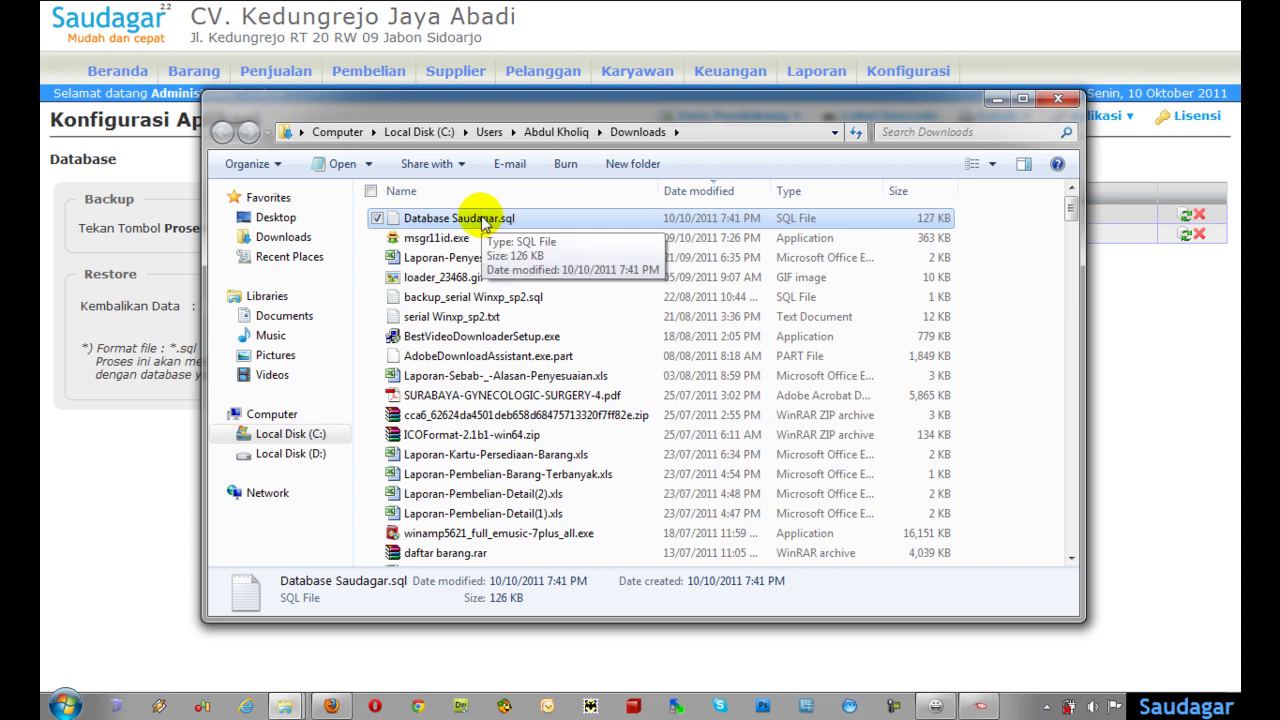
pyautogui.click(1058, 103)
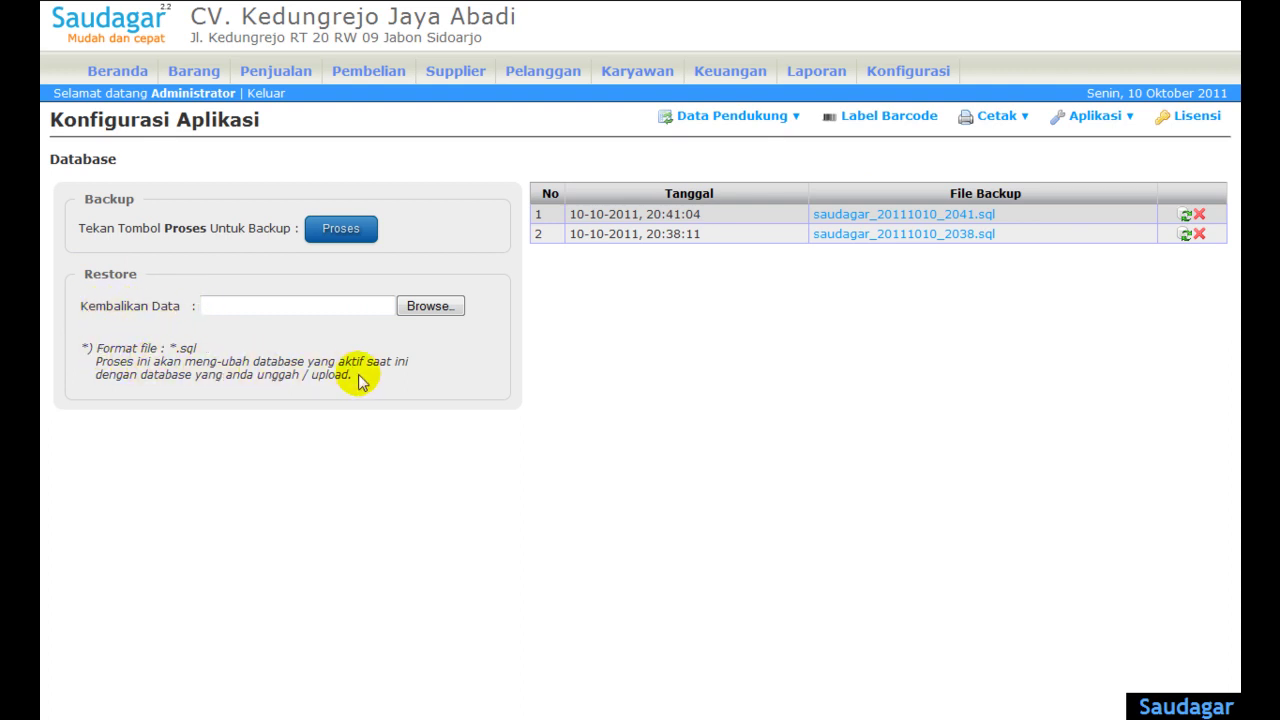
# - Upload Database Saudagar.sql from the Downloads folder as the file for the database restore
pyautogui.click(418, 308)
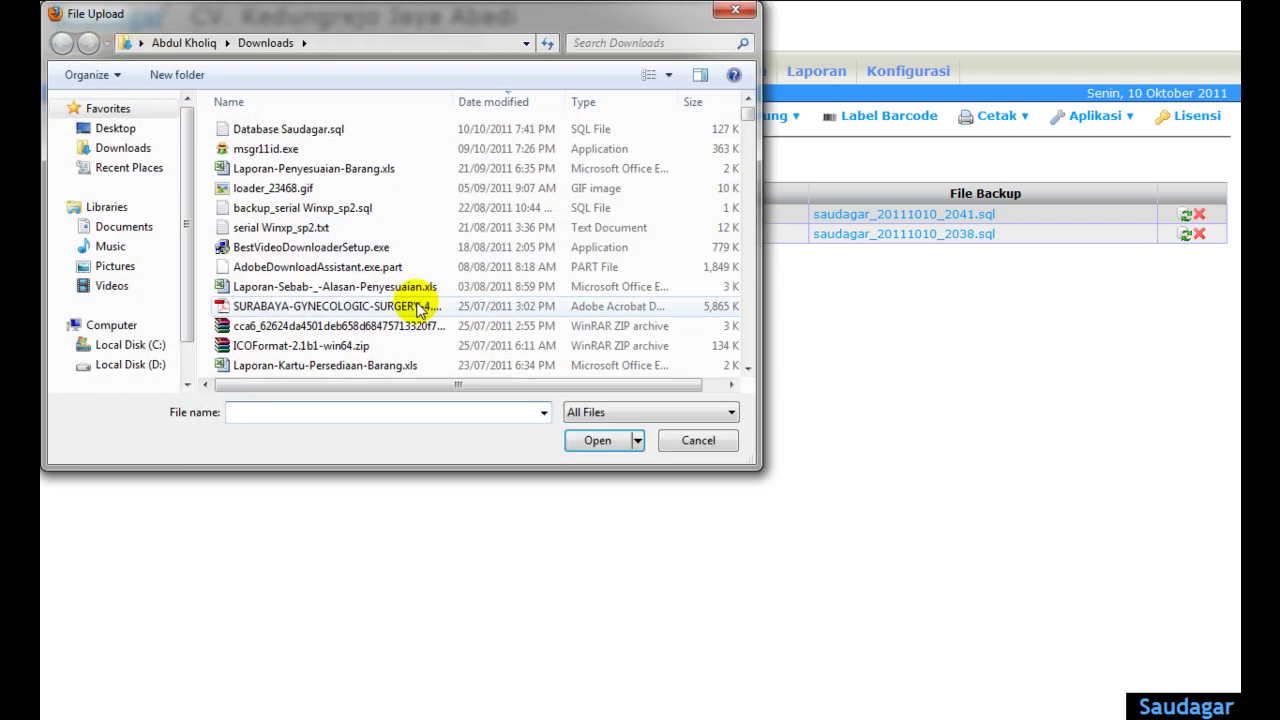
pyautogui.click(309, 133)
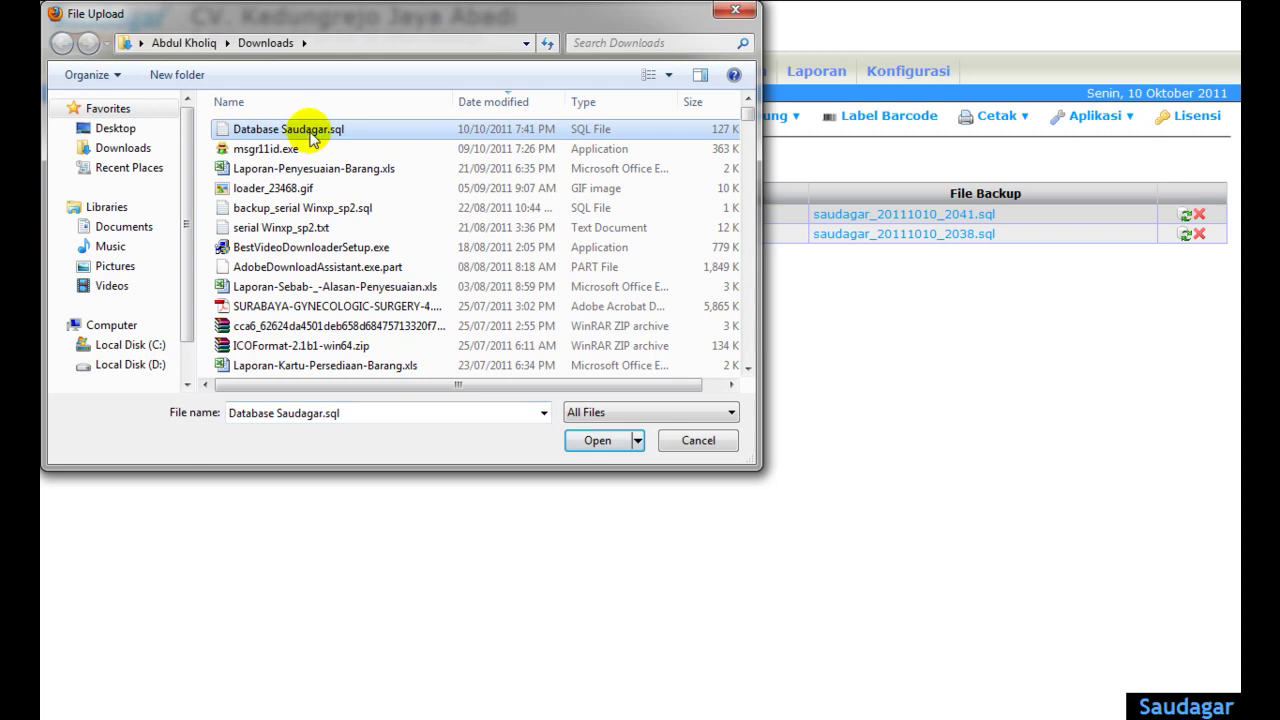
pyautogui.click(597, 441)
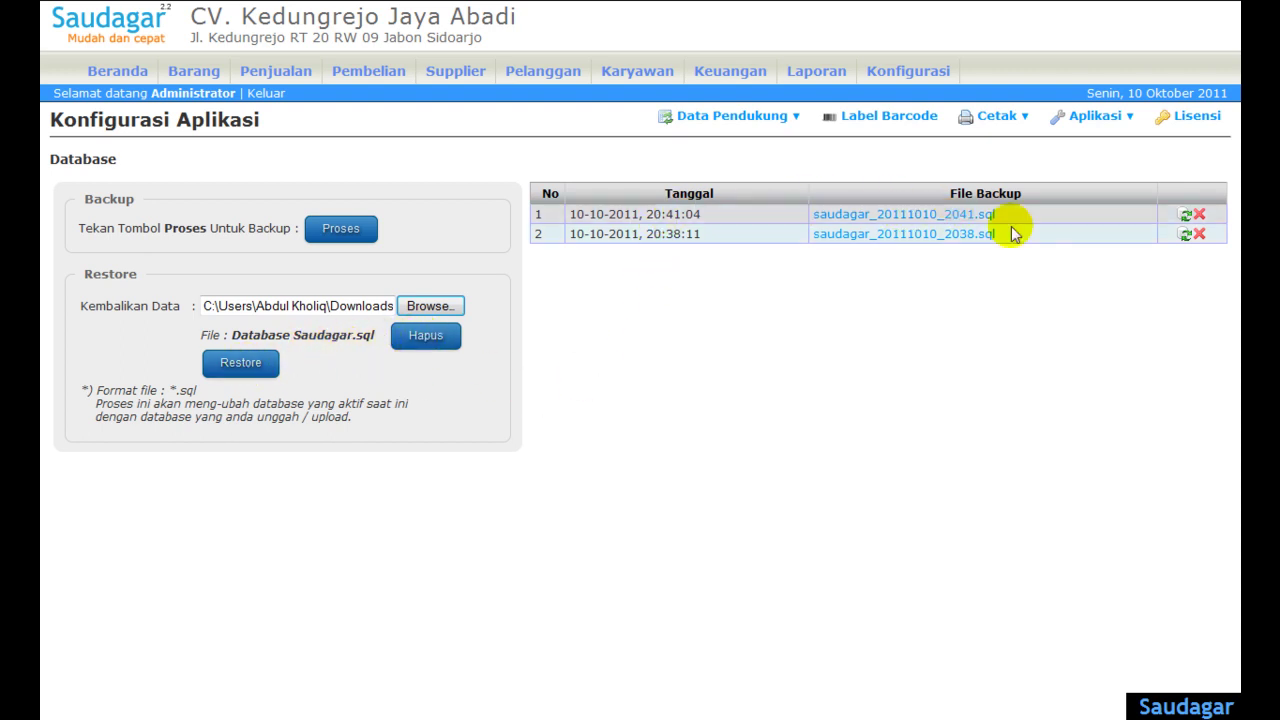
# - Restore the database from the Database Saudagar.sql entry in the backup list
pyautogui.moveTo(1093, 125)
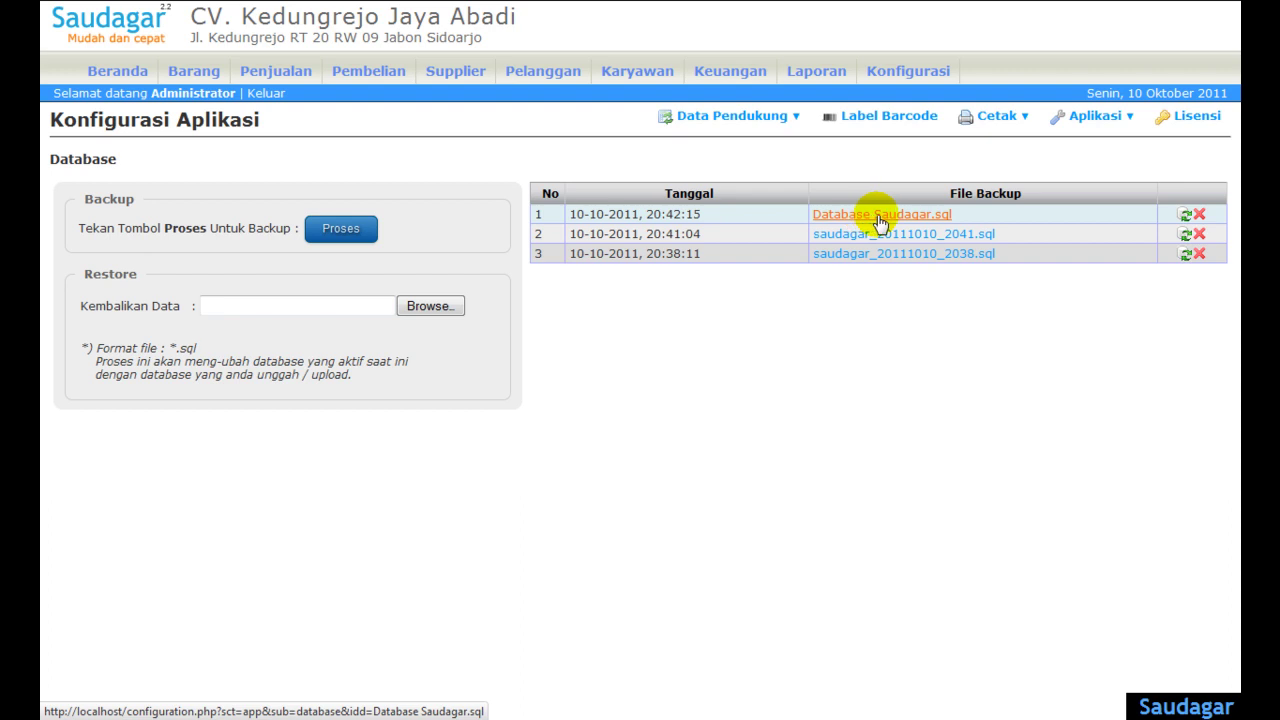
pyautogui.click(1185, 216)
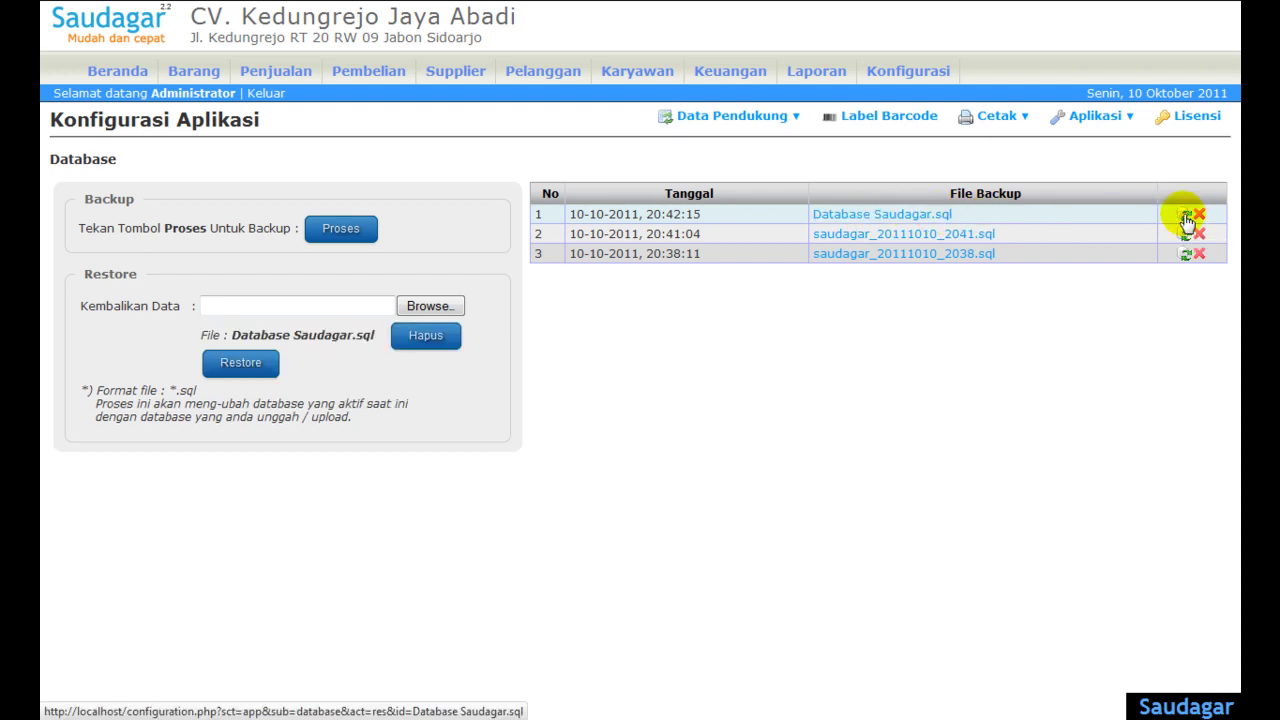
pyautogui.click(231, 366)
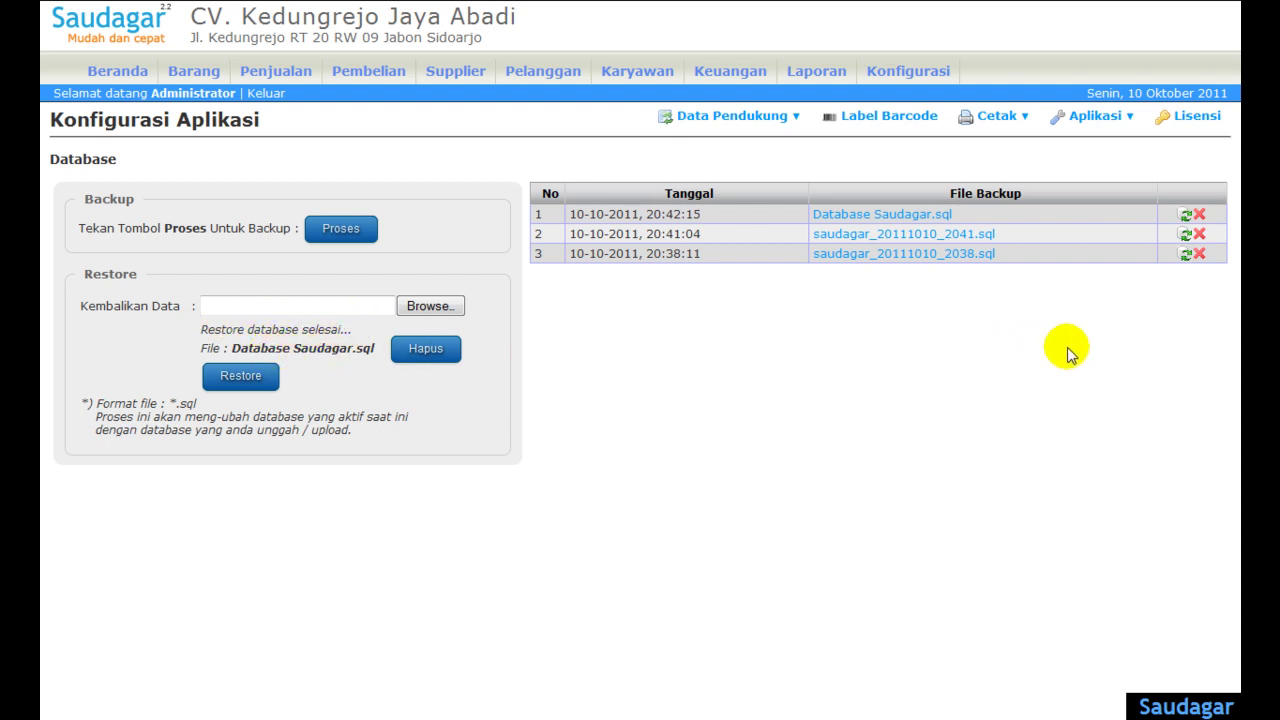
# - Delete the backup files saudagar_20111010_2038.sql and saudagar_20111010_2041.sql from the backup list
pyautogui.click(1199, 255)
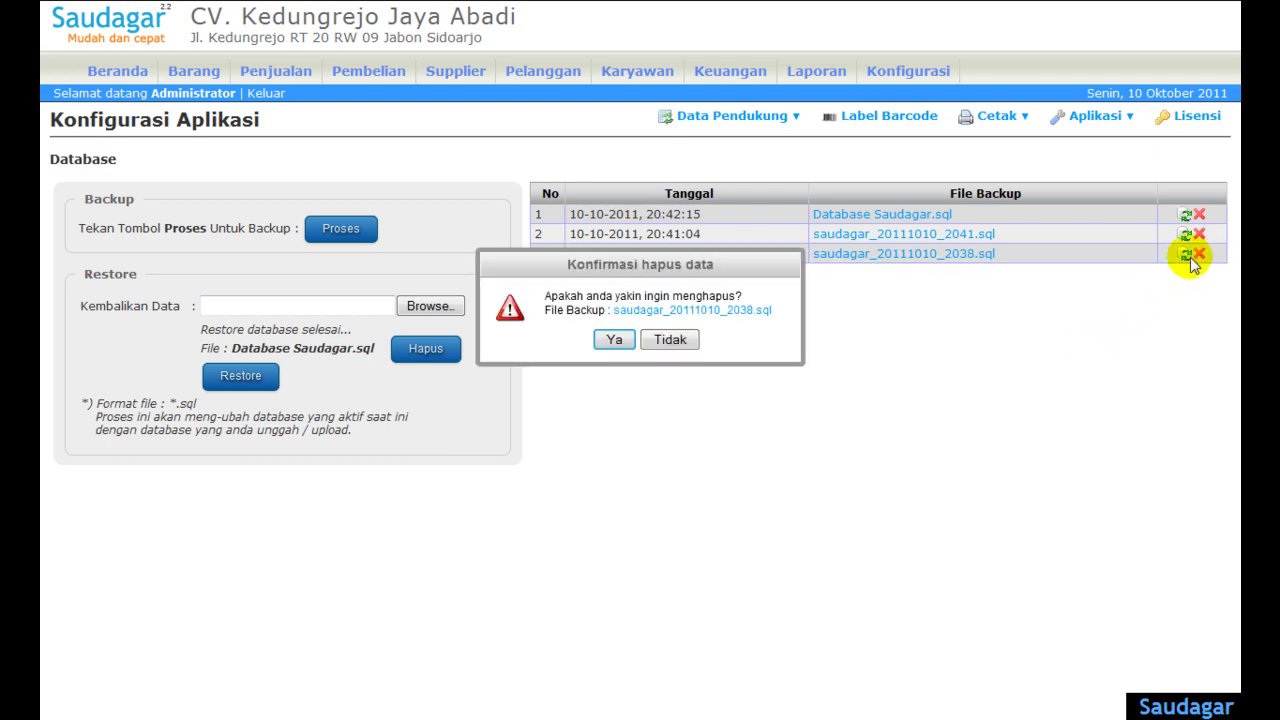
pyautogui.click(615, 341)
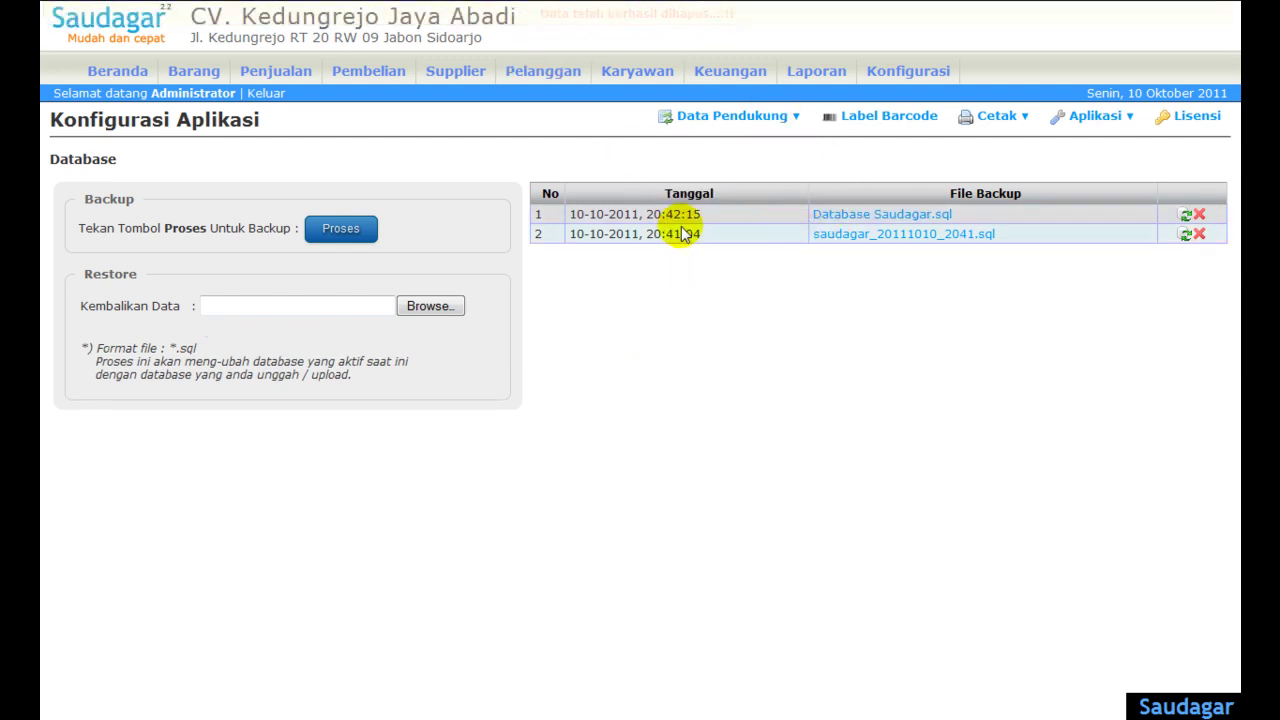
pyautogui.click(1200, 235)
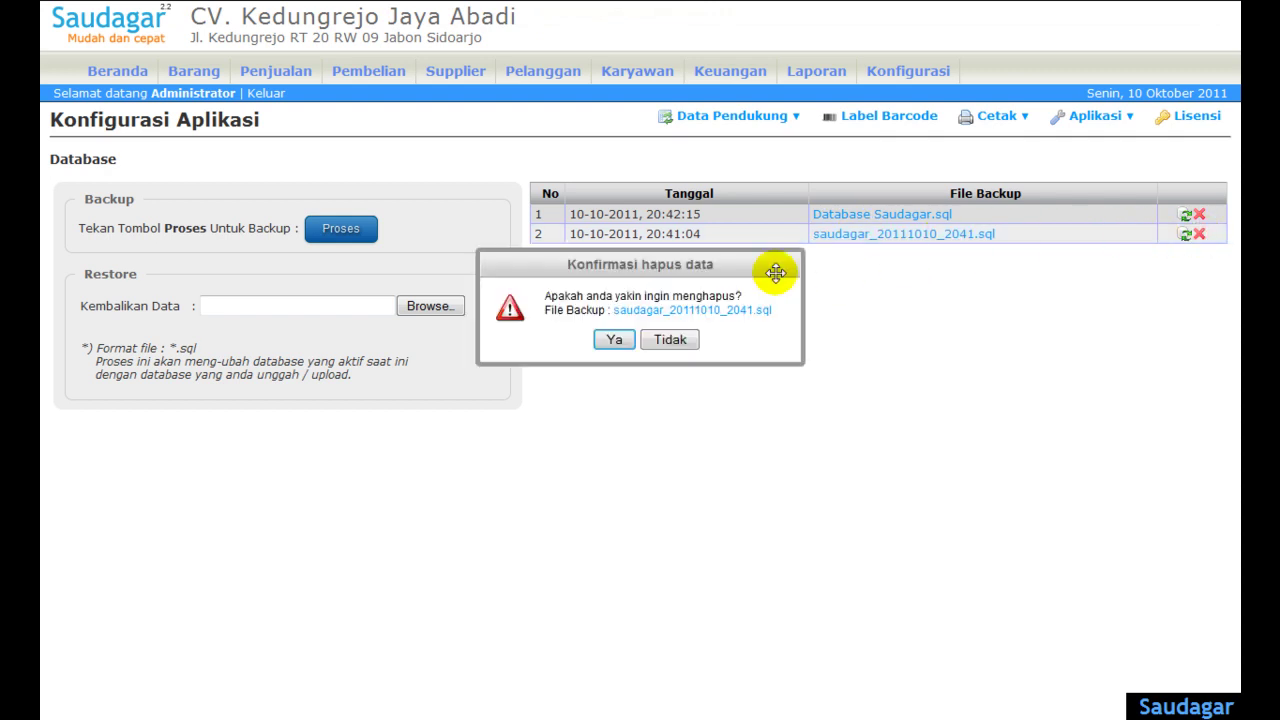
pyautogui.click(612, 341)
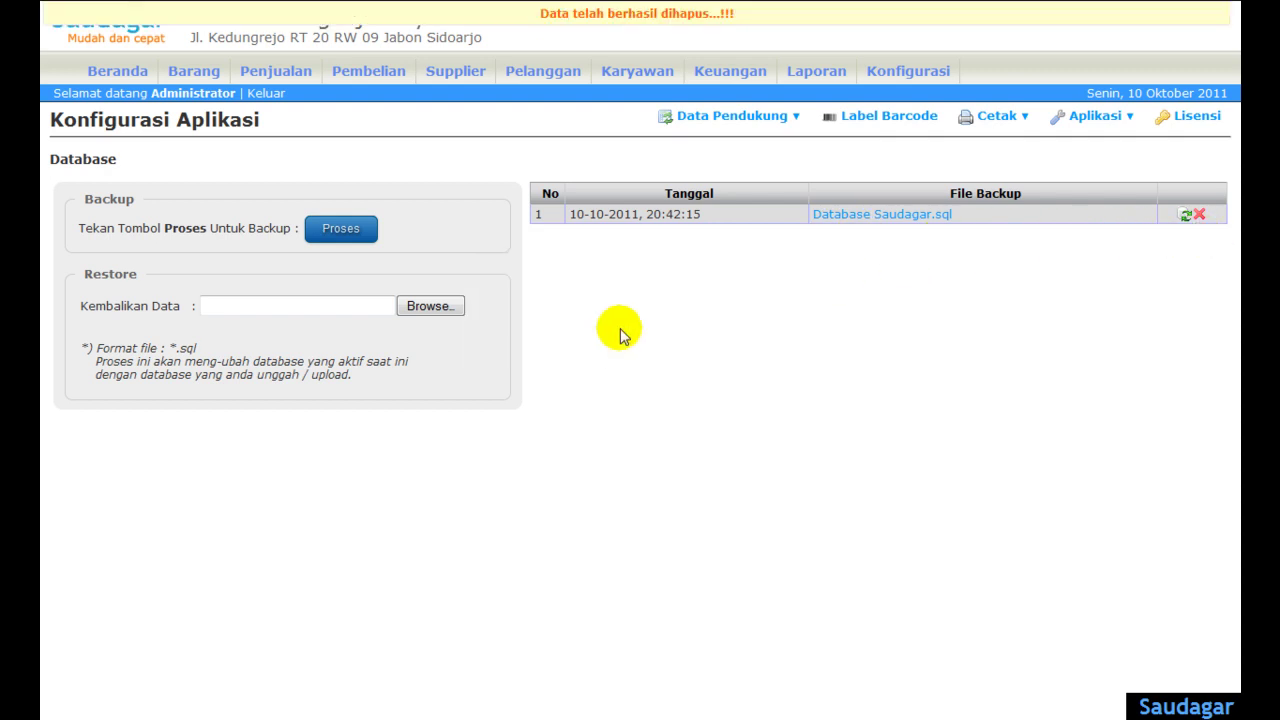